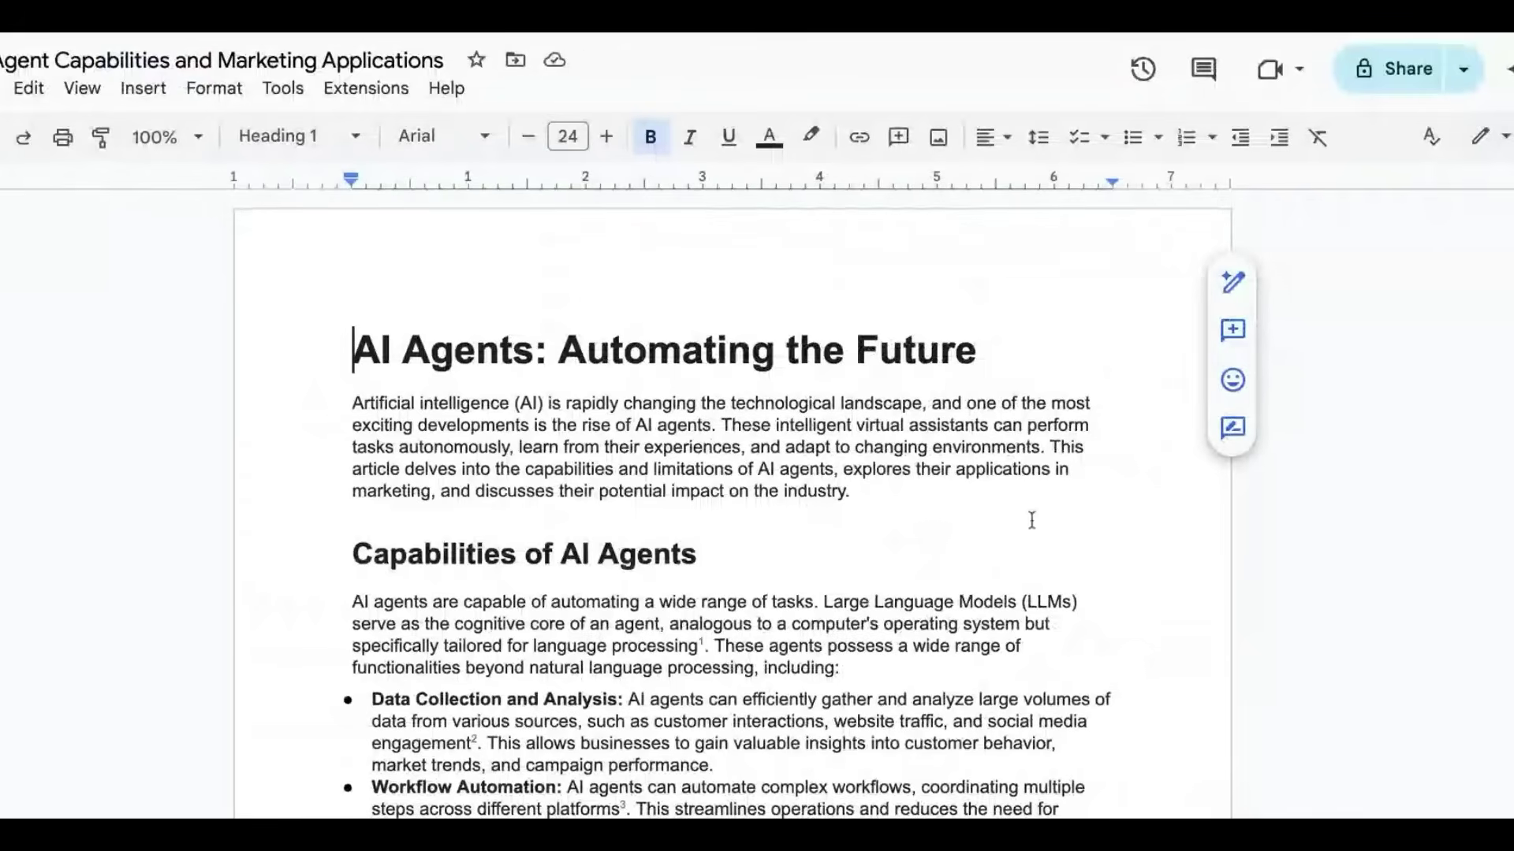
{"action": "scroll", "coordinate": [1031, 520], "scroll_direction": "down", "scroll_amount": 1}
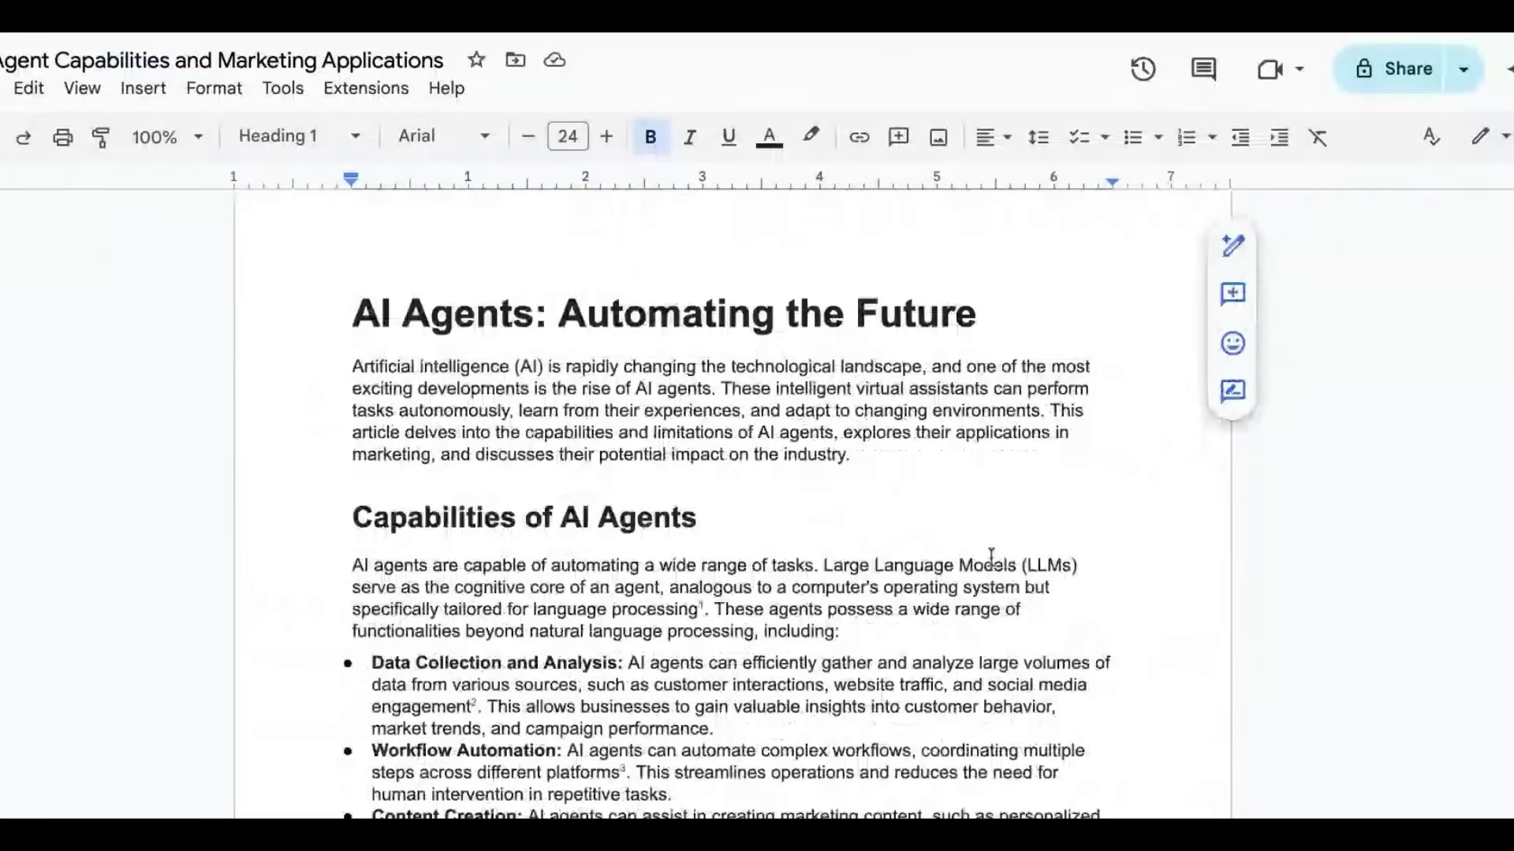
{"action": "scroll", "coordinate": [991, 557], "scroll_direction": "up", "scroll_amount": 1}
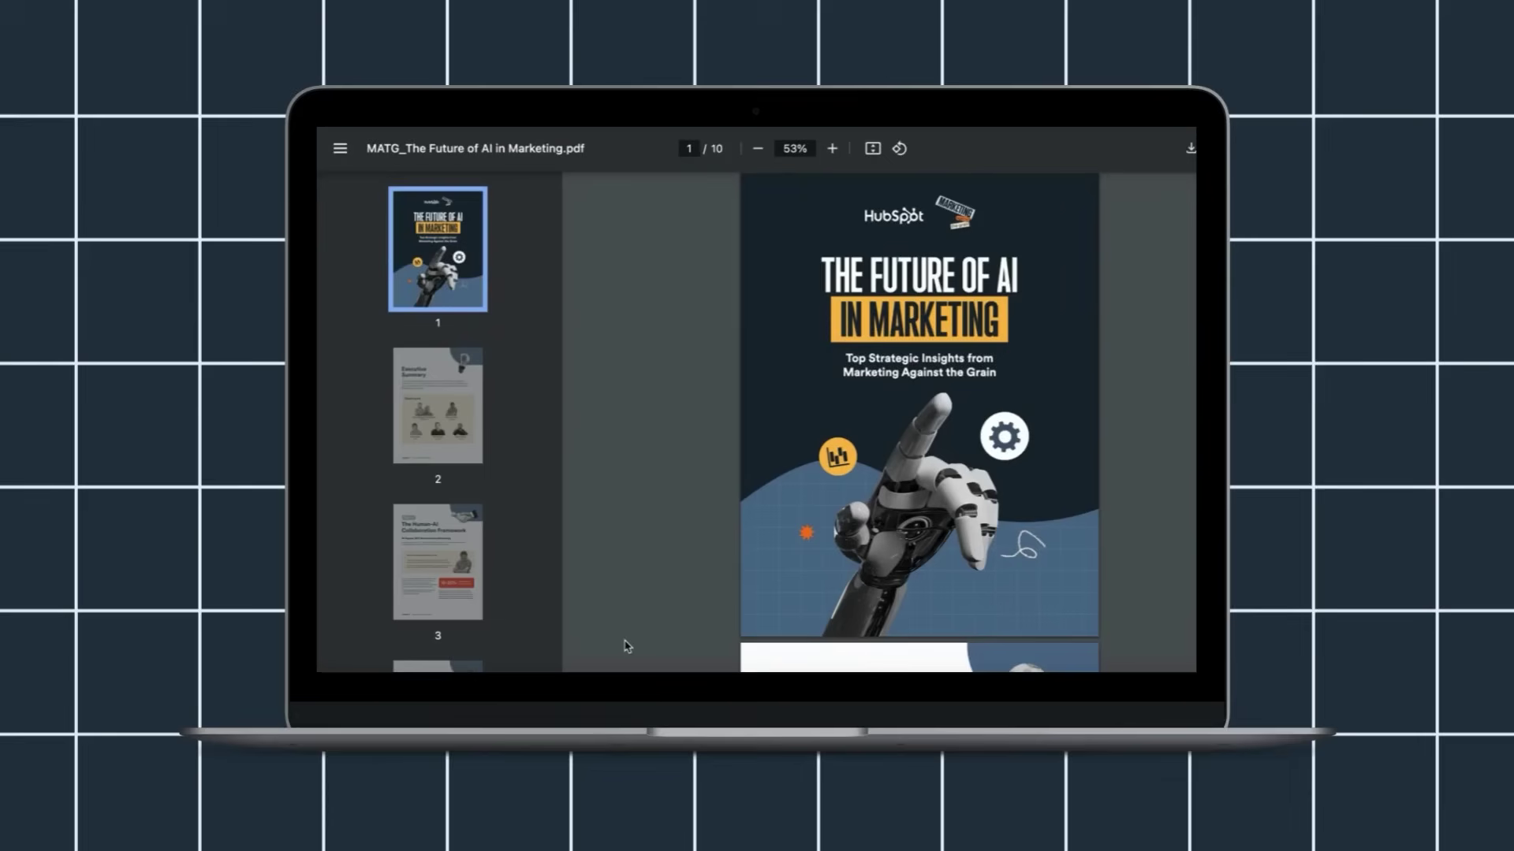
{"action": "scroll", "coordinate": [627, 646], "scroll_direction": "down", "scroll_amount": 3}
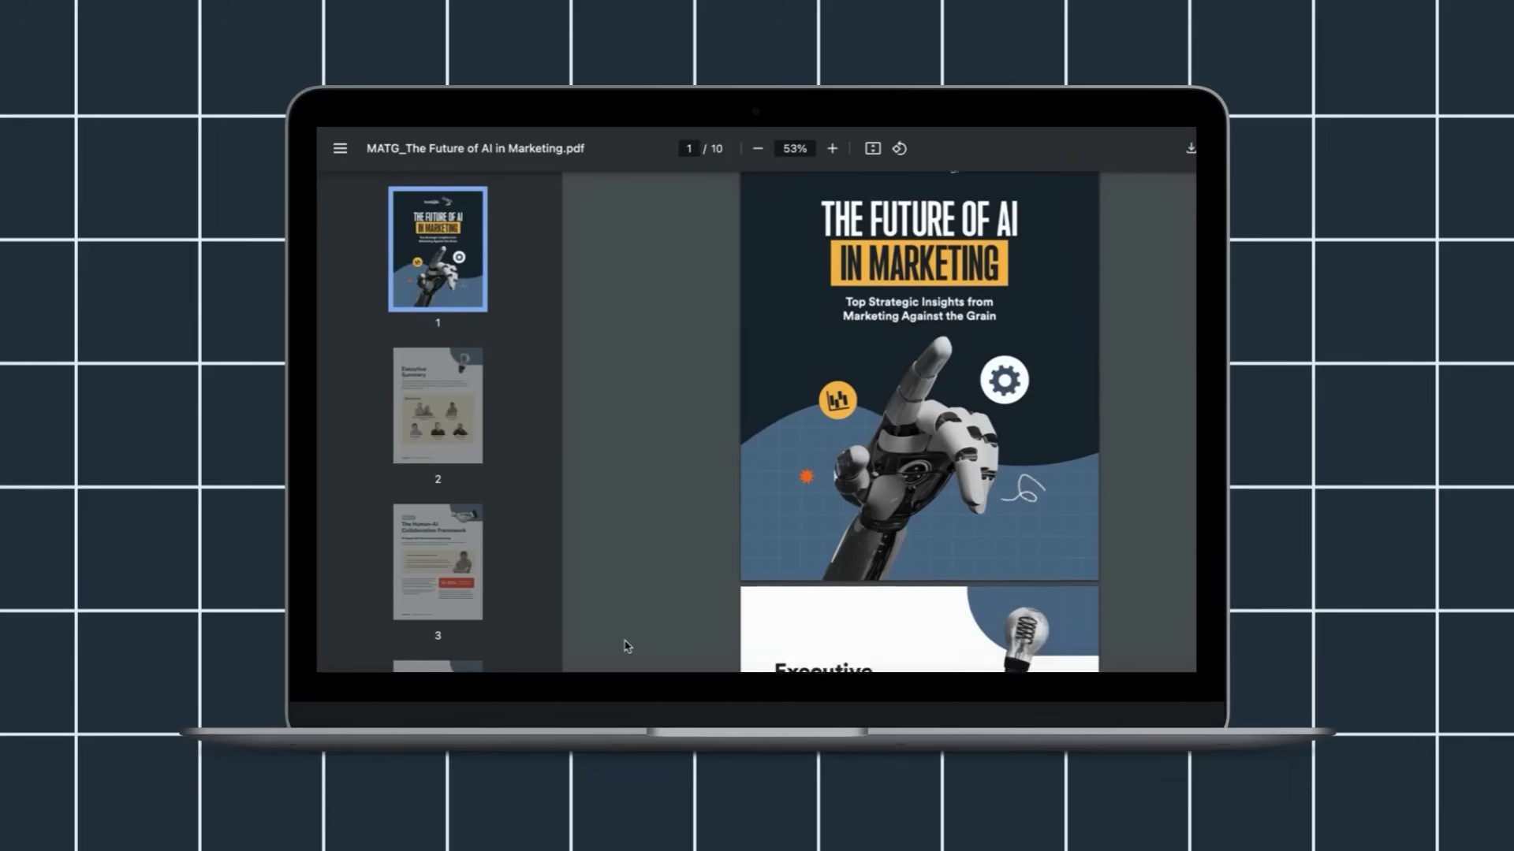
{"action": "scroll", "coordinate": [626, 646], "scroll_direction": "down", "scroll_amount": 6}
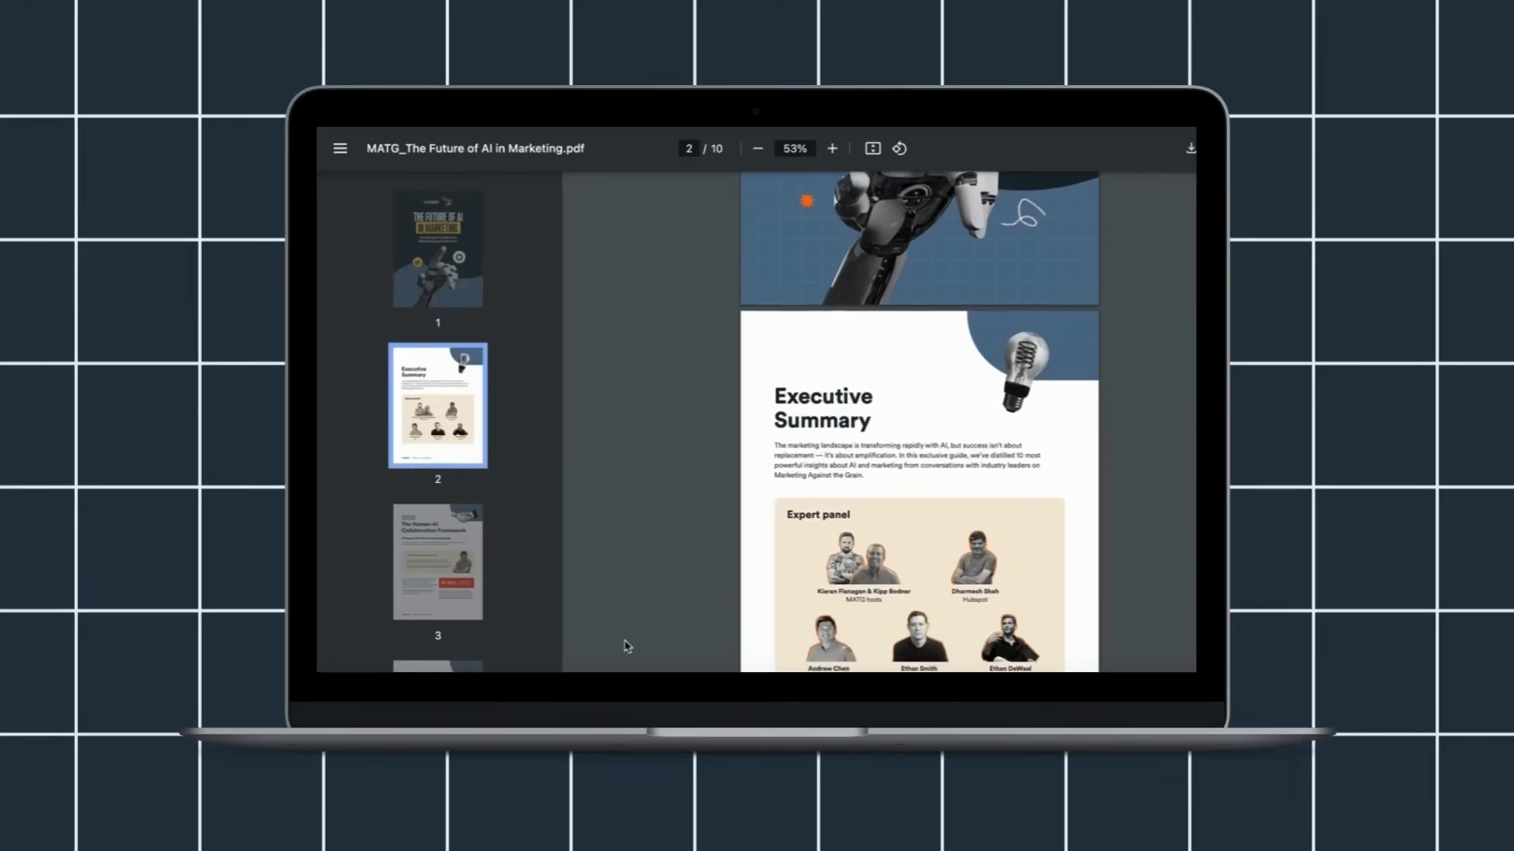
{"action": "scroll", "coordinate": [627, 646], "scroll_direction": "down", "scroll_amount": 3}
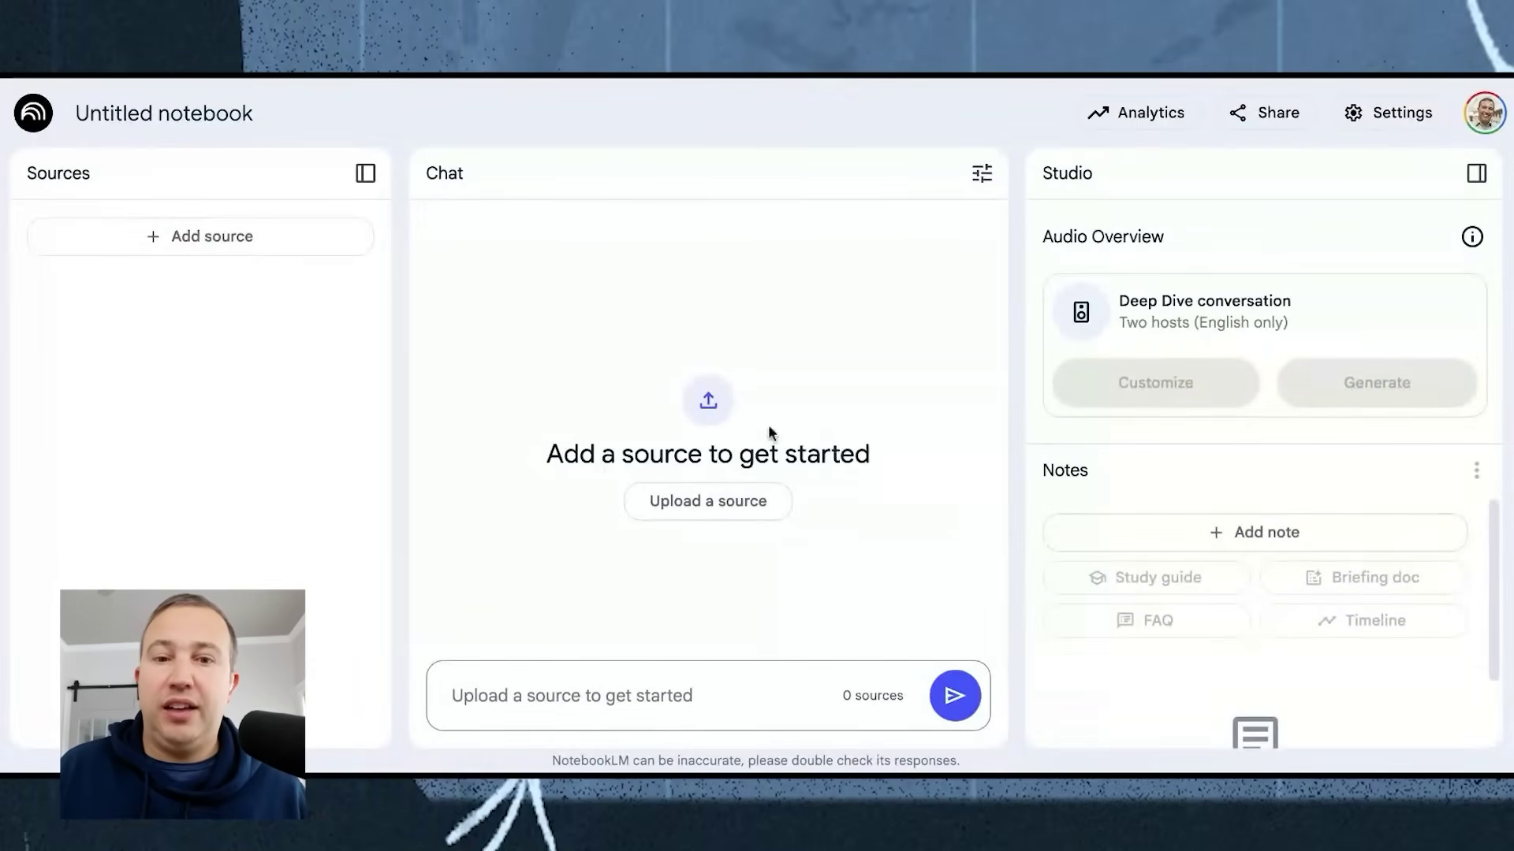
- Add the Google Doc "AI Agent Capabilities and Marketing Applications" from Google Drive as the notebook's first source
{"action": "left_click", "coordinate": [706, 513]}
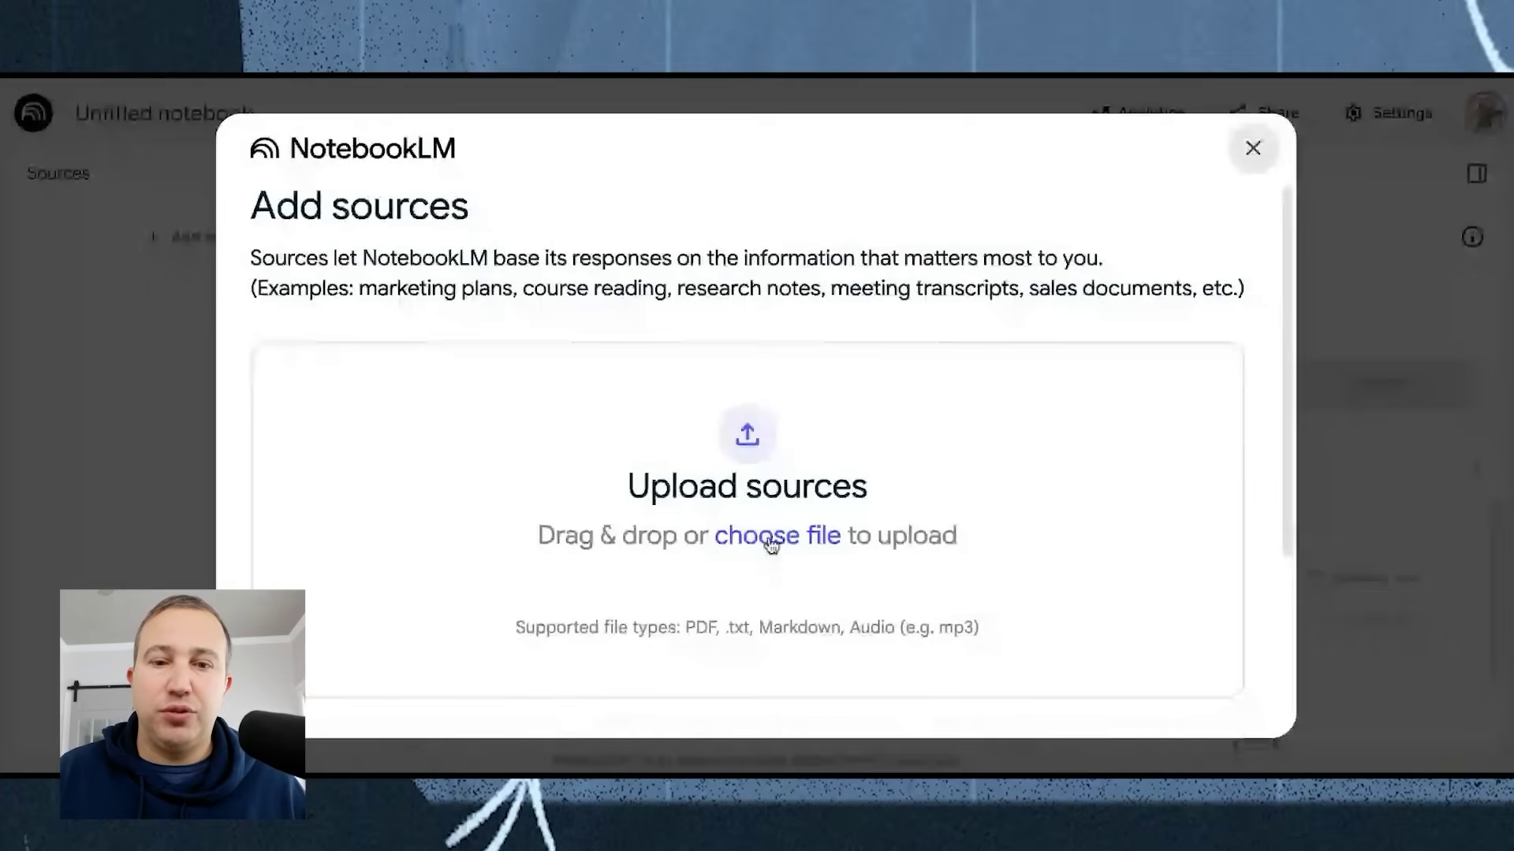
{"action": "scroll", "coordinate": [527, 573], "scroll_direction": "down", "scroll_amount": 3}
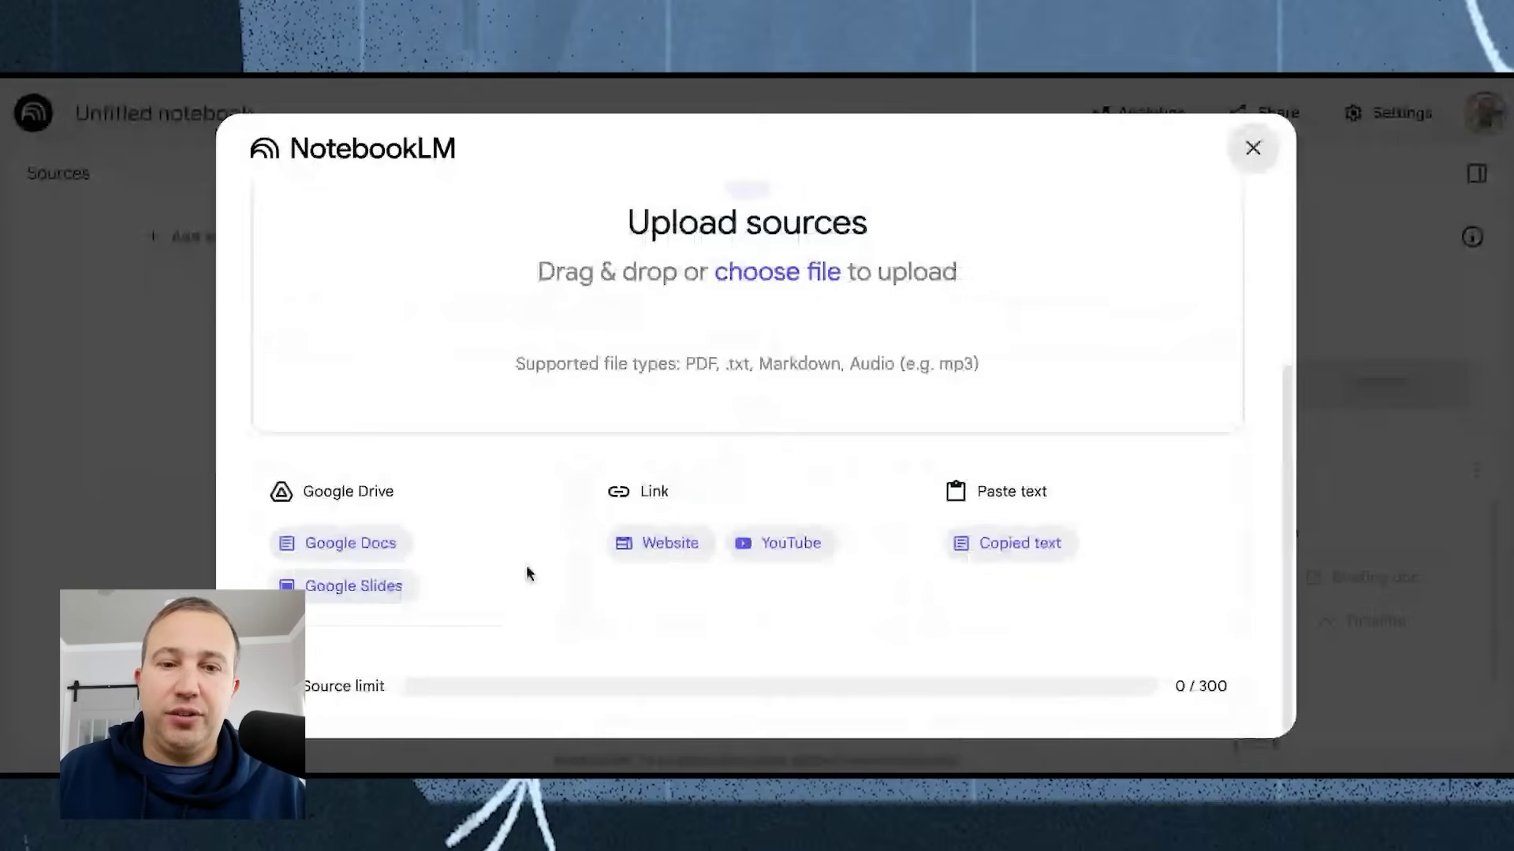
{"action": "left_click", "coordinate": [386, 552]}
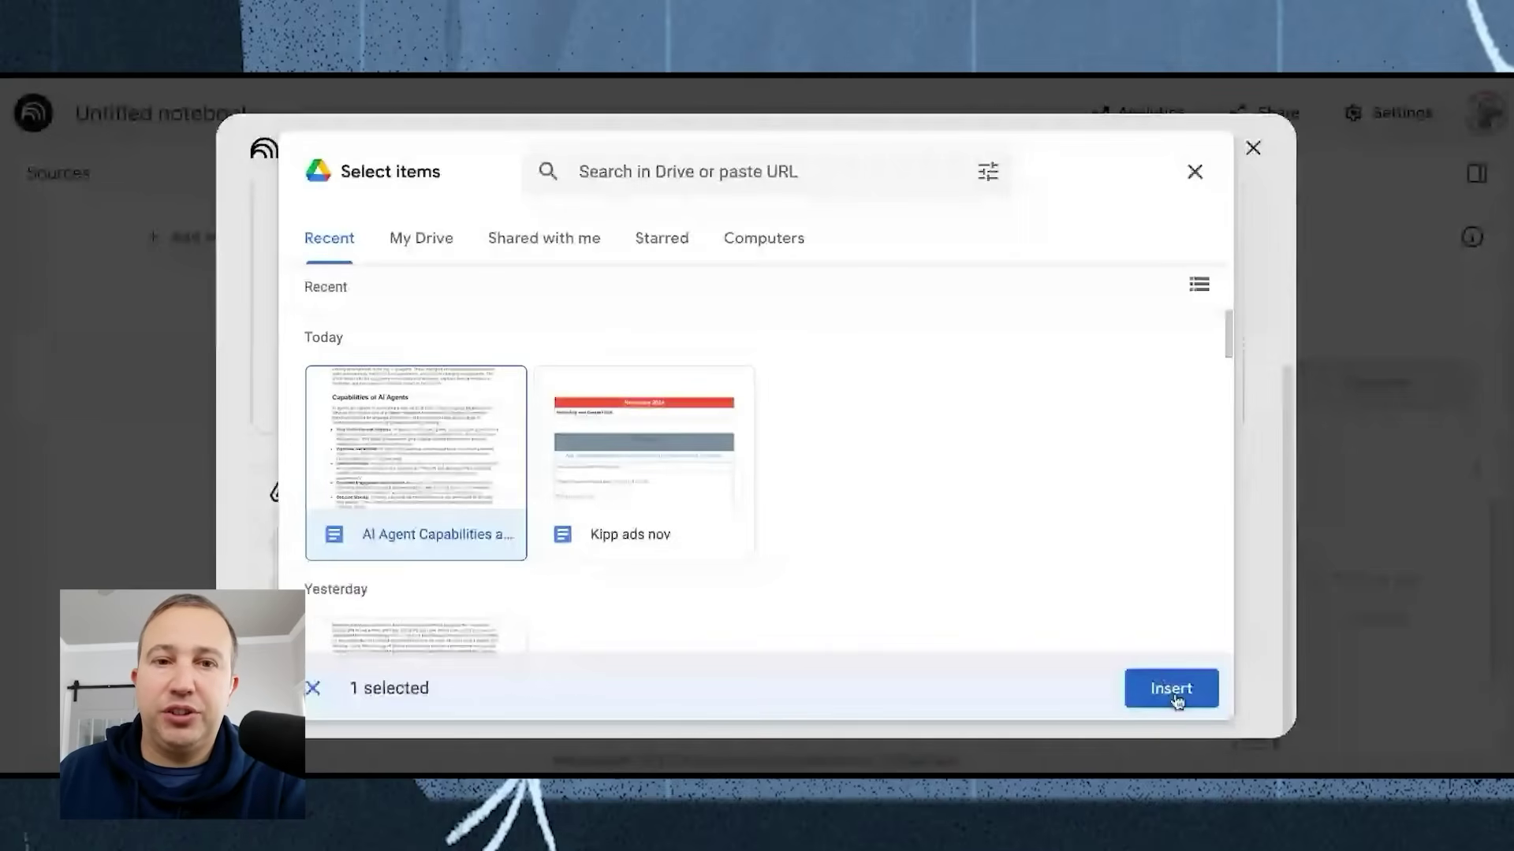
{"action": "left_click", "coordinate": [1171, 689]}
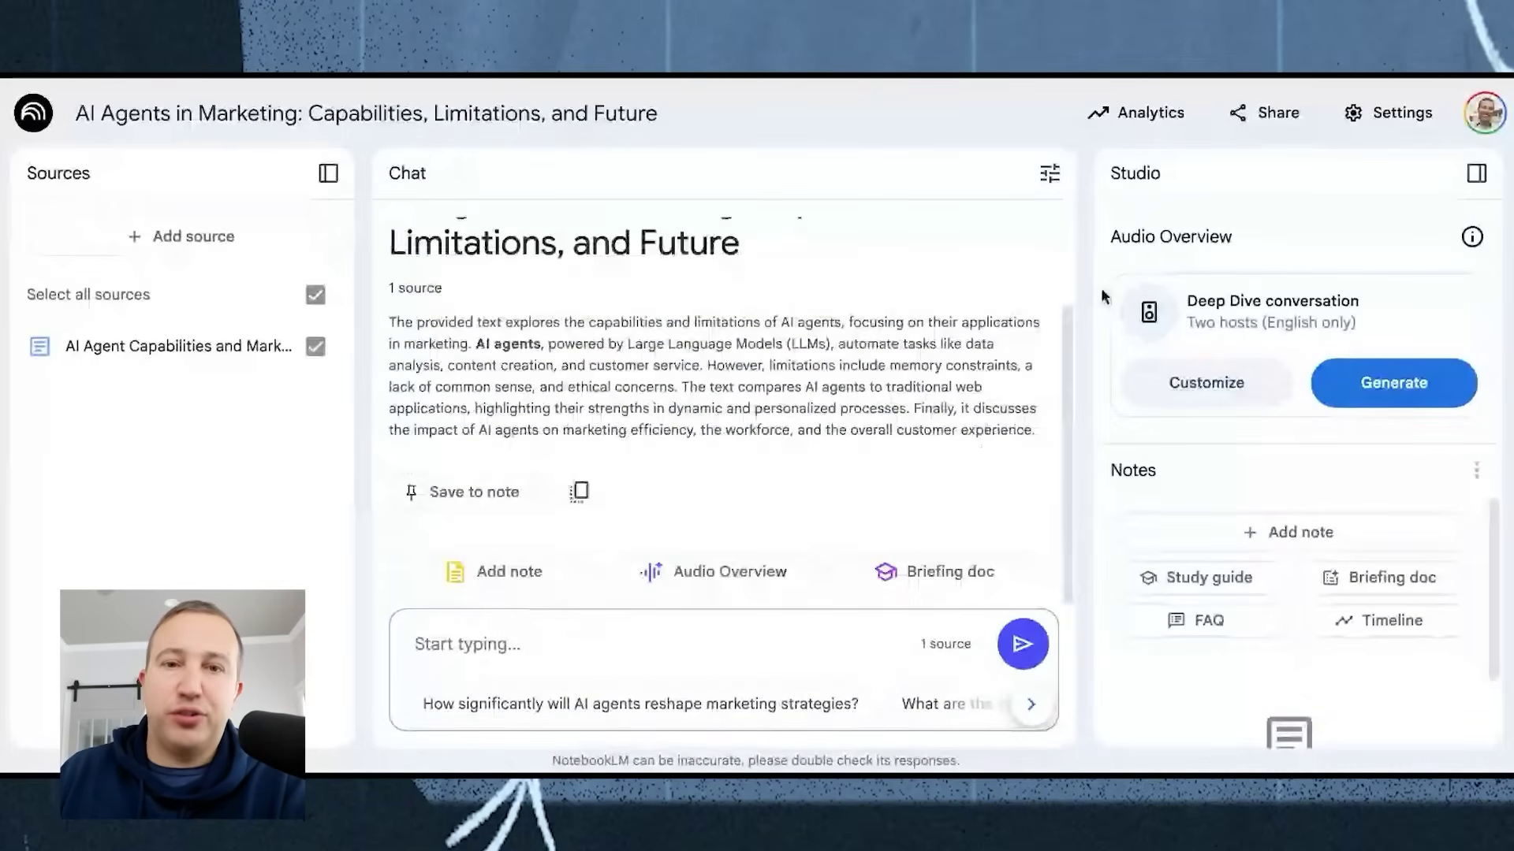
{"action": "left_click", "coordinate": [146, 236]}
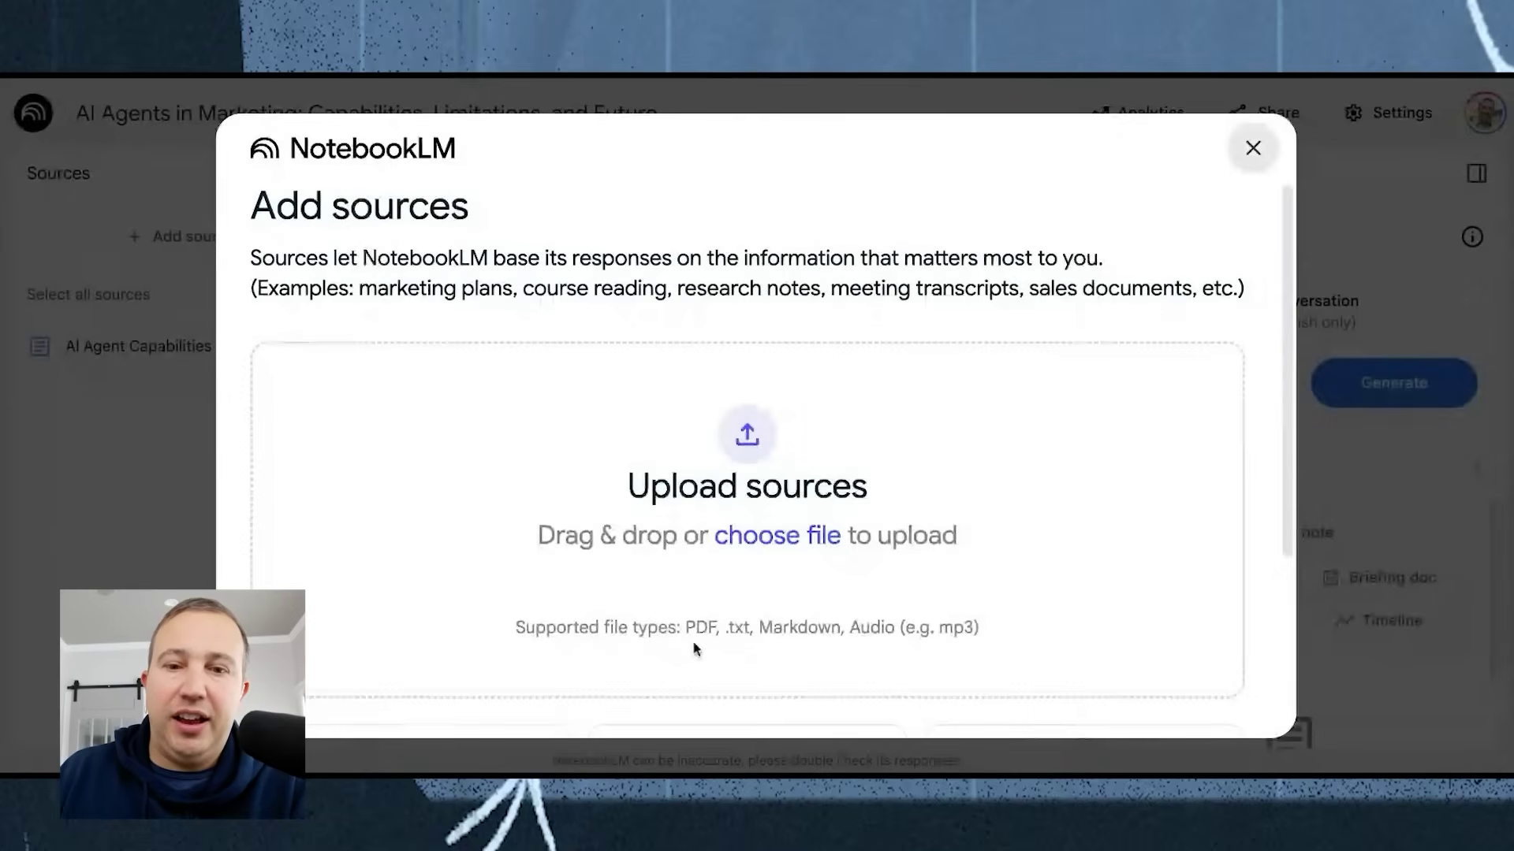
{"action": "scroll", "coordinate": [694, 648], "scroll_direction": "down", "scroll_amount": 3}
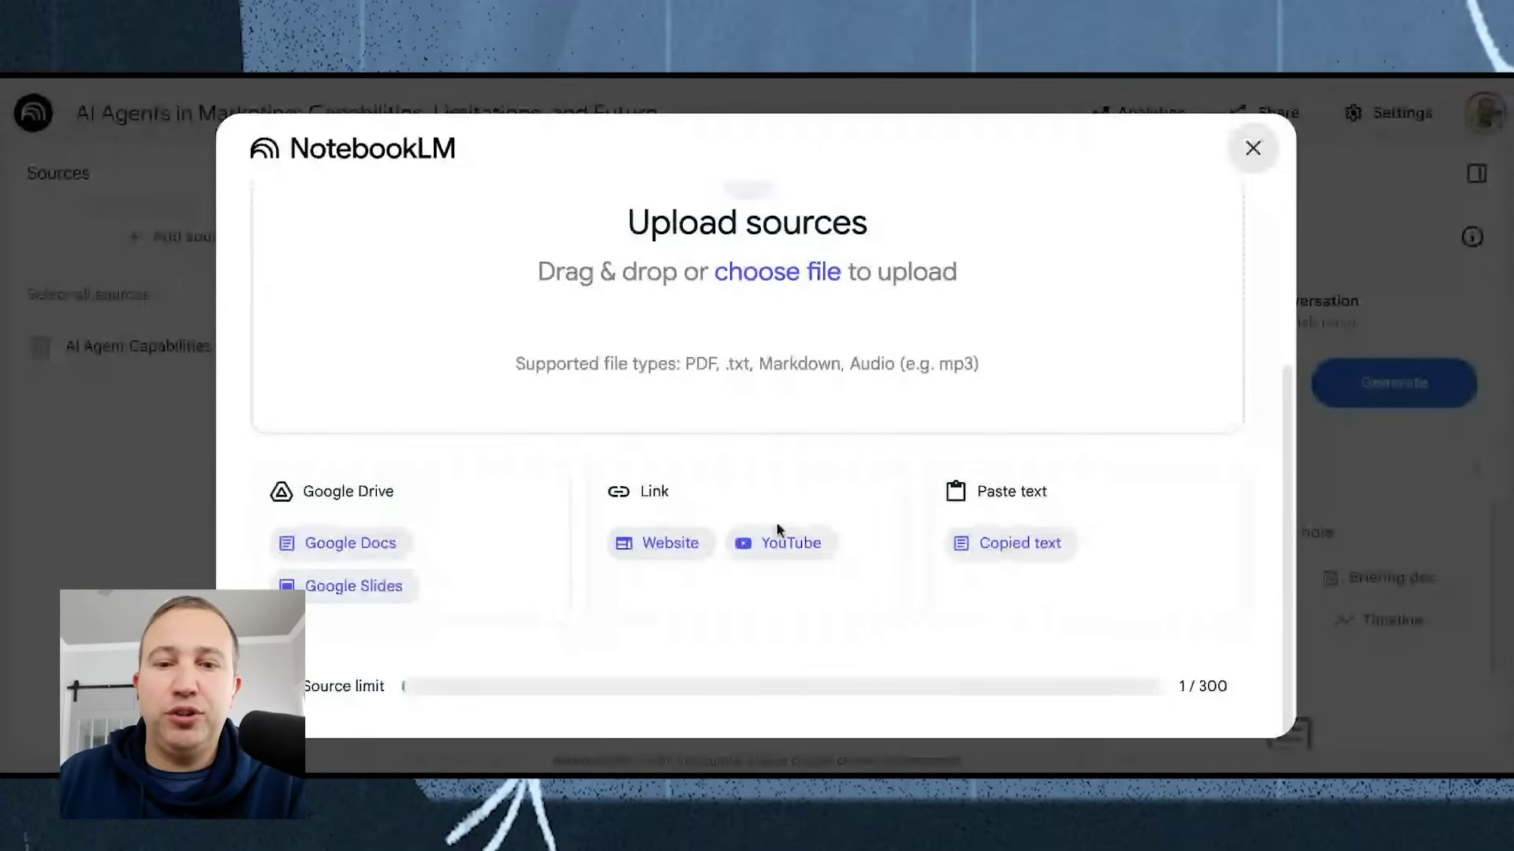
{"action": "left_click", "coordinate": [668, 542]}
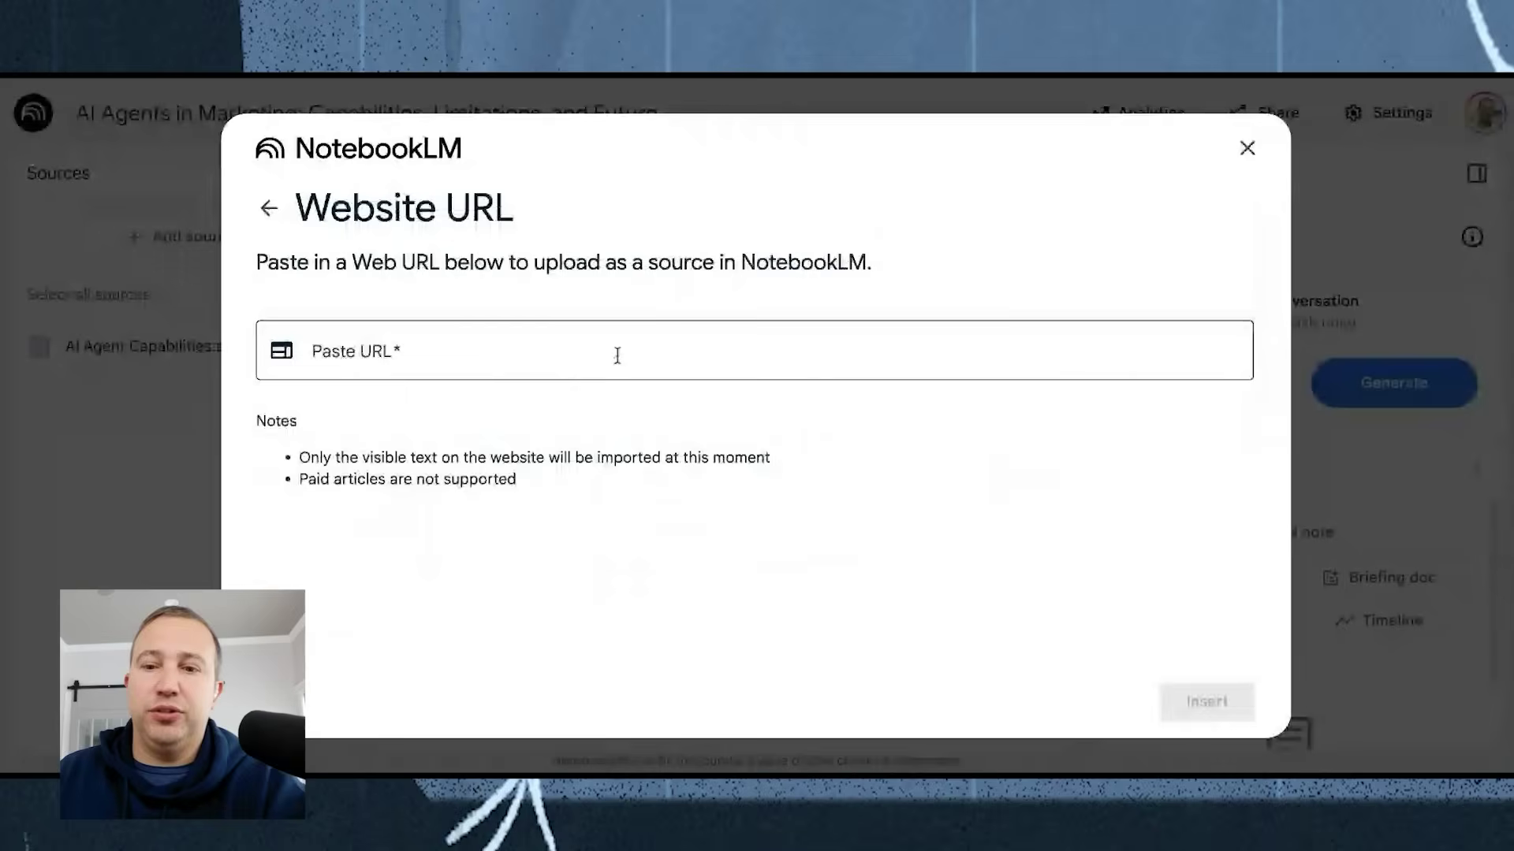
{"action": "left_click", "coordinate": [617, 356]}
{"action": "type", "text": "https://simple.ai/p/why-the-future-of-ai-is-agents"}
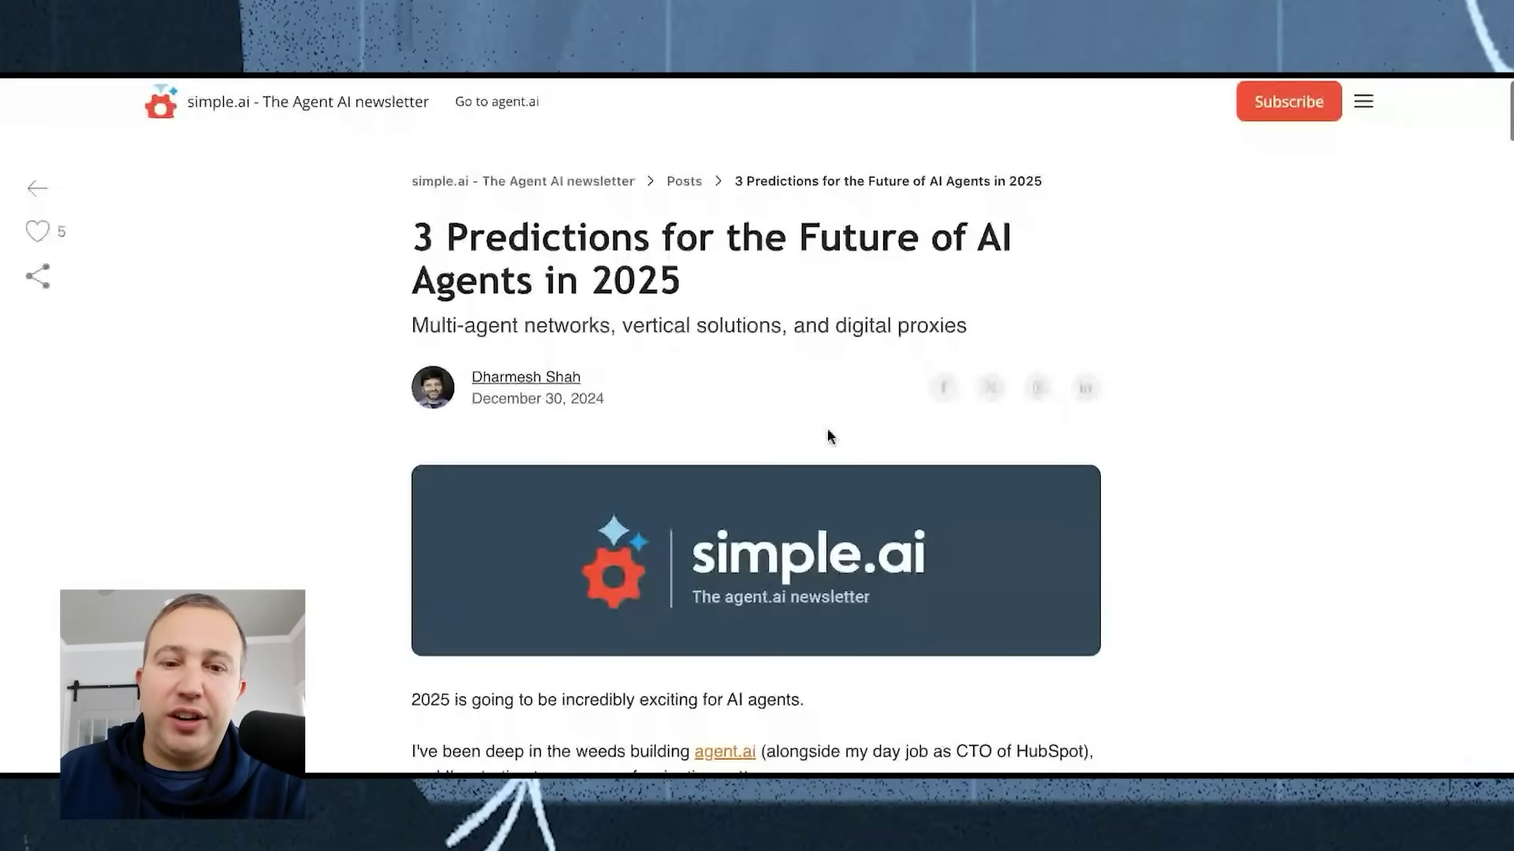
{"action": "scroll", "coordinate": [757, 484], "scroll_direction": "down", "scroll_amount": 3}
{"action": "scroll", "coordinate": [757, 484], "scroll_direction": "down", "scroll_amount": 10}
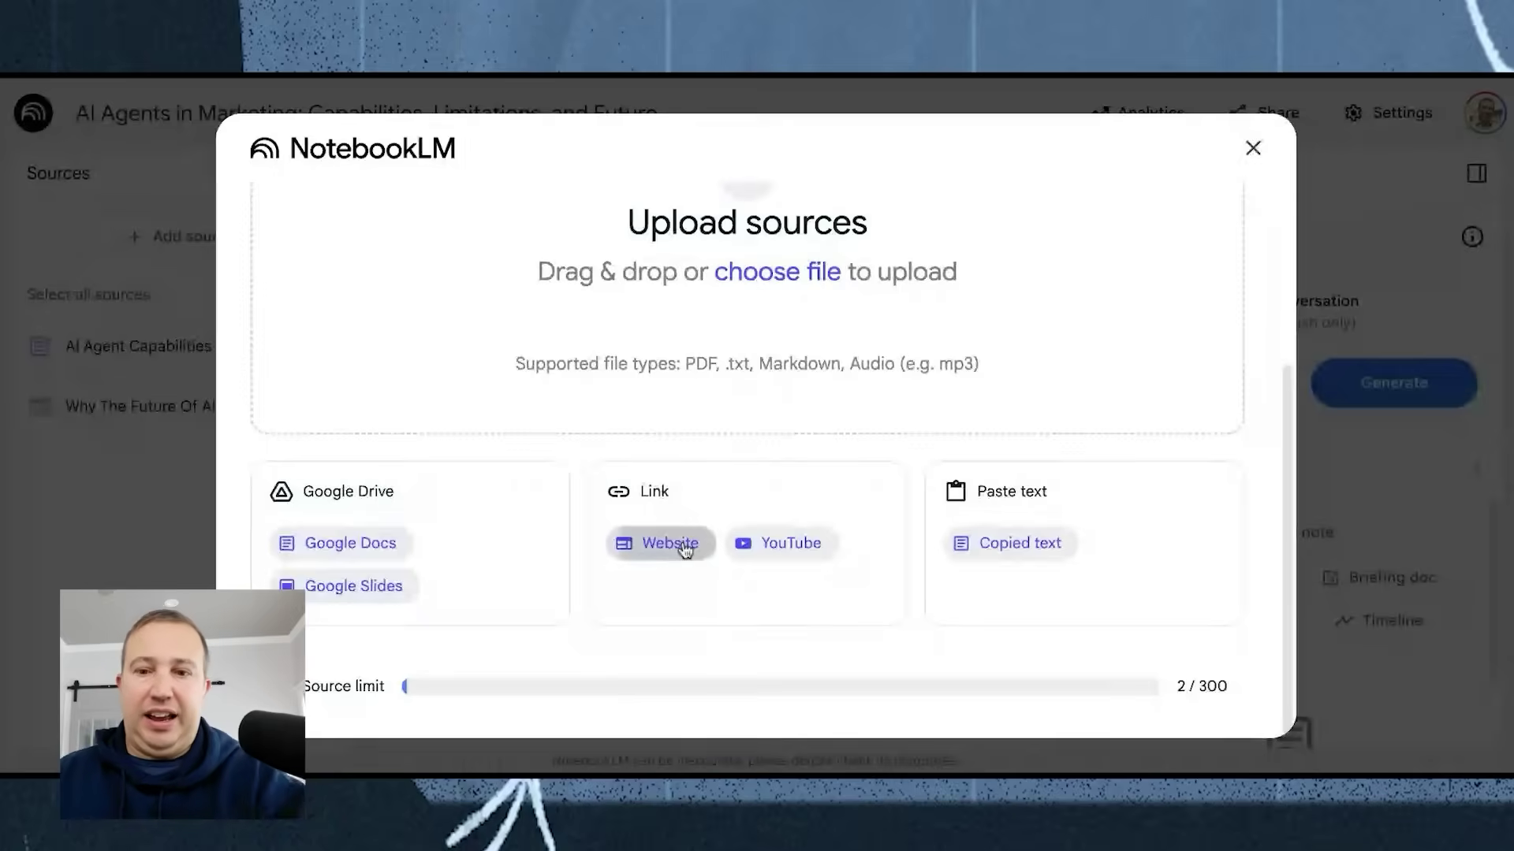
{"action": "left_click", "coordinate": [678, 543]}
{"action": "left_click", "coordinate": [625, 350]}
{"action": "type", "text": "https://simple.ai/p/3-predictions-for-the-future-of-ai-agents-in-2025"}
{"action": "left_click", "coordinate": [1207, 701]}
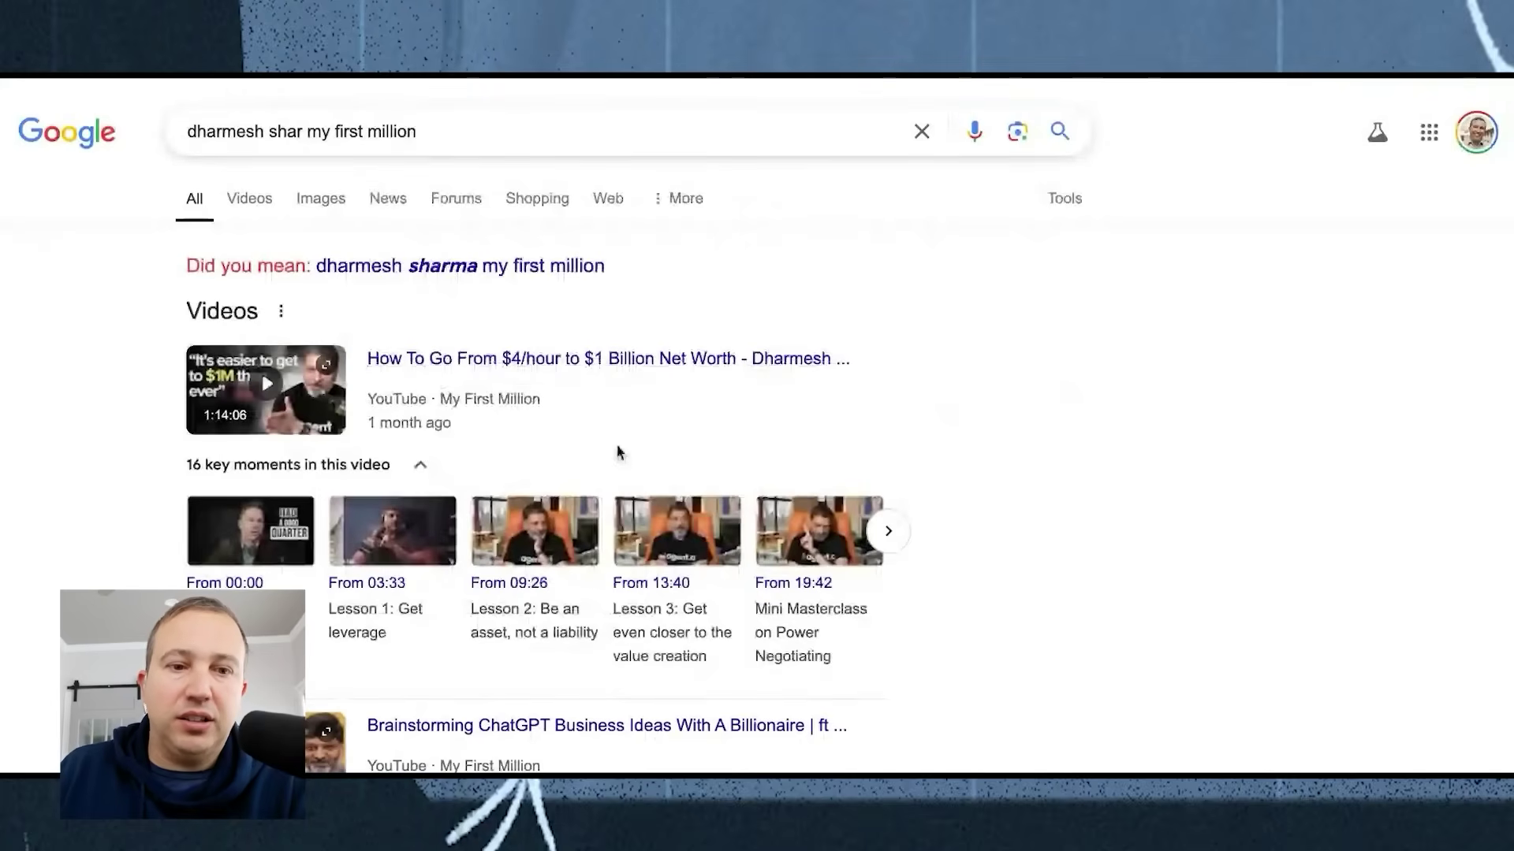
- Open the My First Million video "How To Go From $4/hour to $1 Billion Net Worth" and add its URL as a YouTube source
{"action": "left_click", "coordinate": [583, 360]}
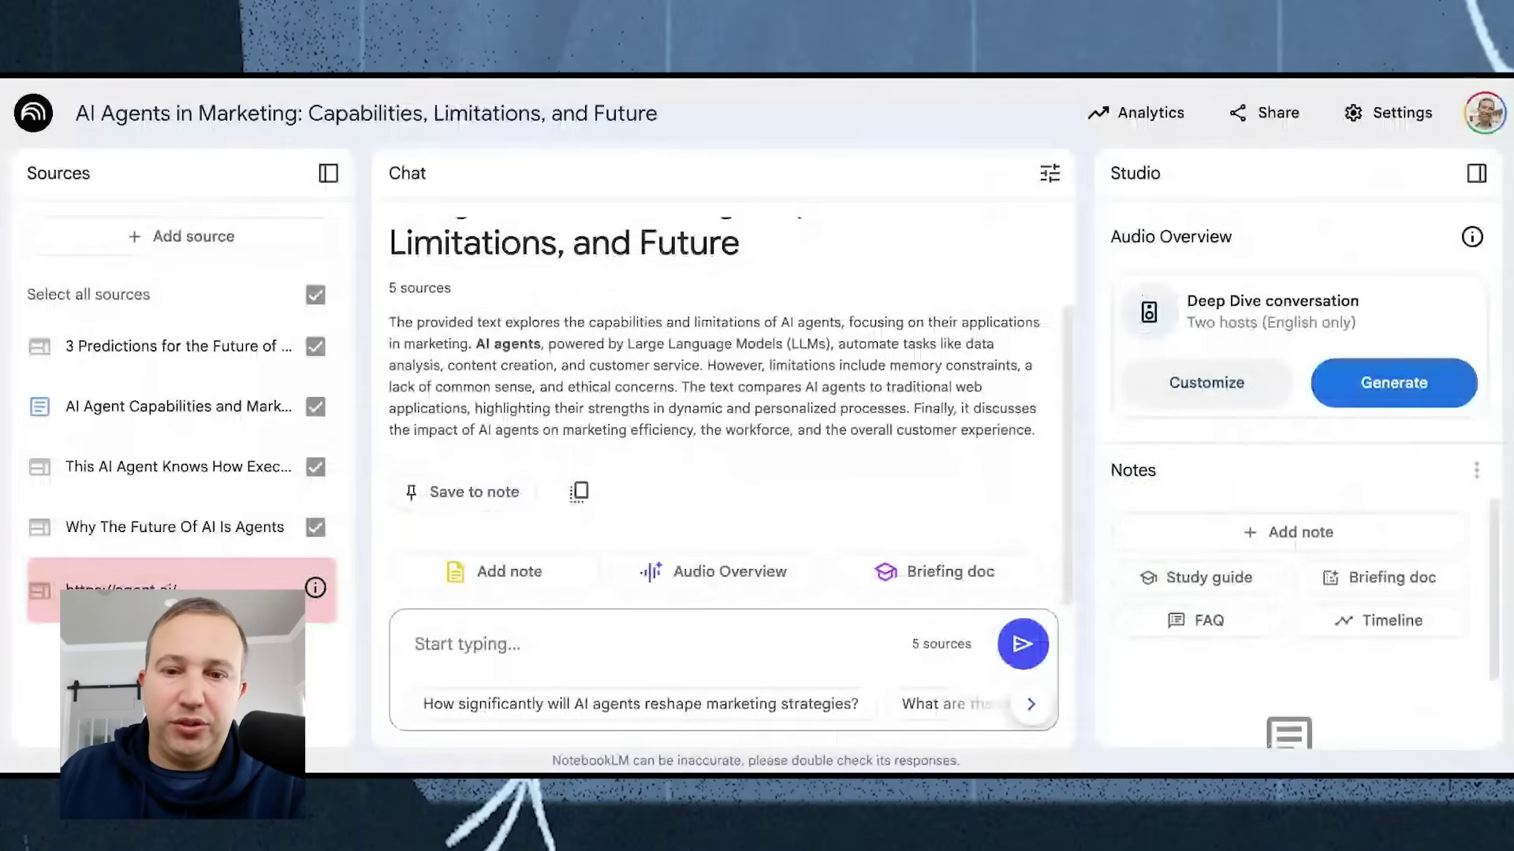
{"action": "left_click", "coordinate": [150, 228]}
{"action": "scroll", "coordinate": [871, 521], "scroll_direction": "down", "scroll_amount": 3}
{"action": "left_click", "coordinate": [784, 541]}
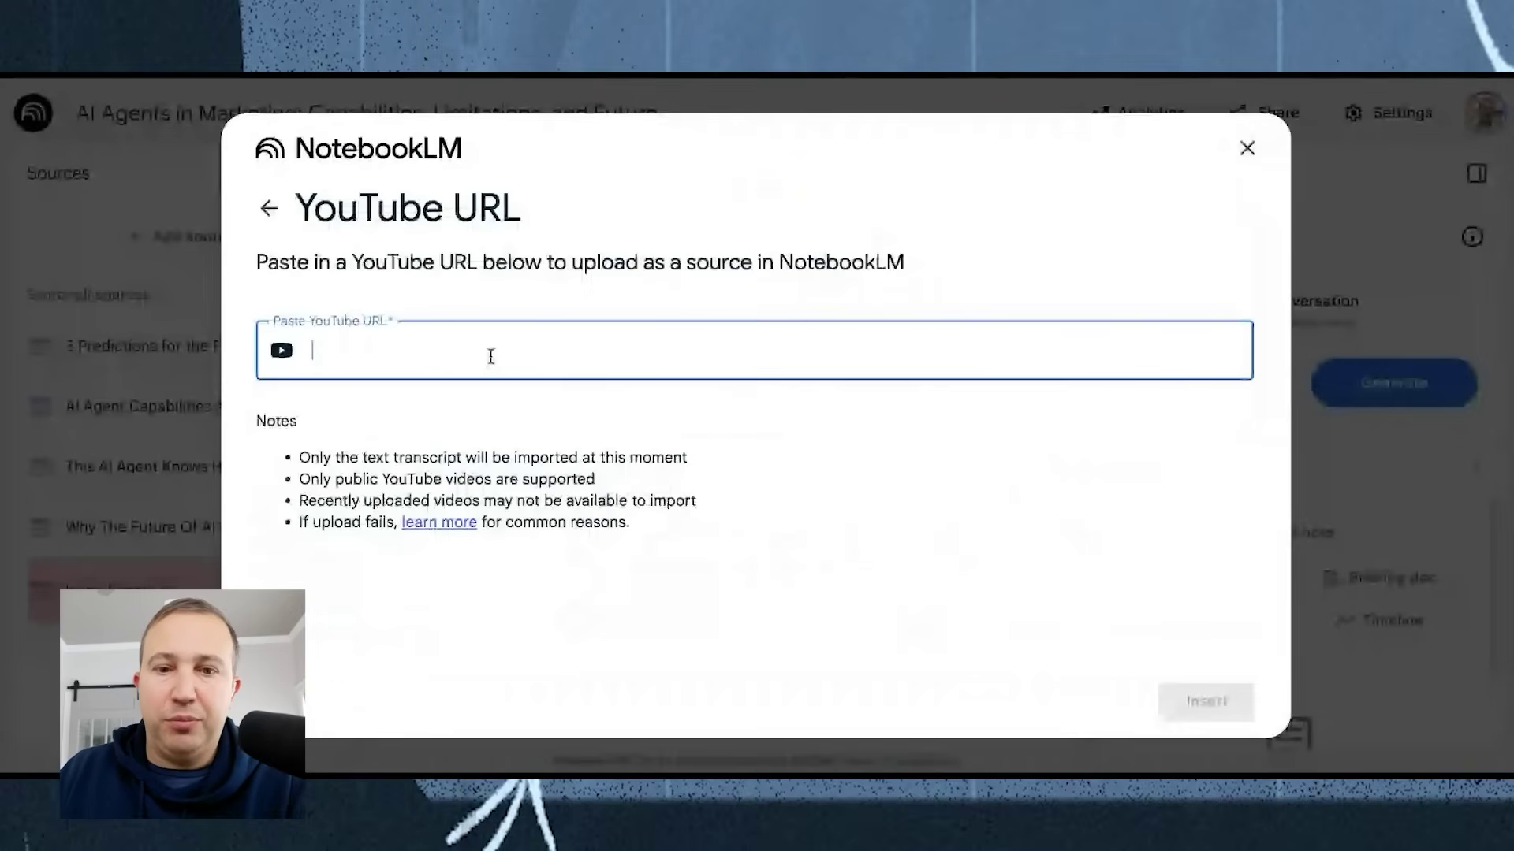
{"action": "key", "text": "ctrl+v"}
{"action": "left_click", "coordinate": [1207, 703]}
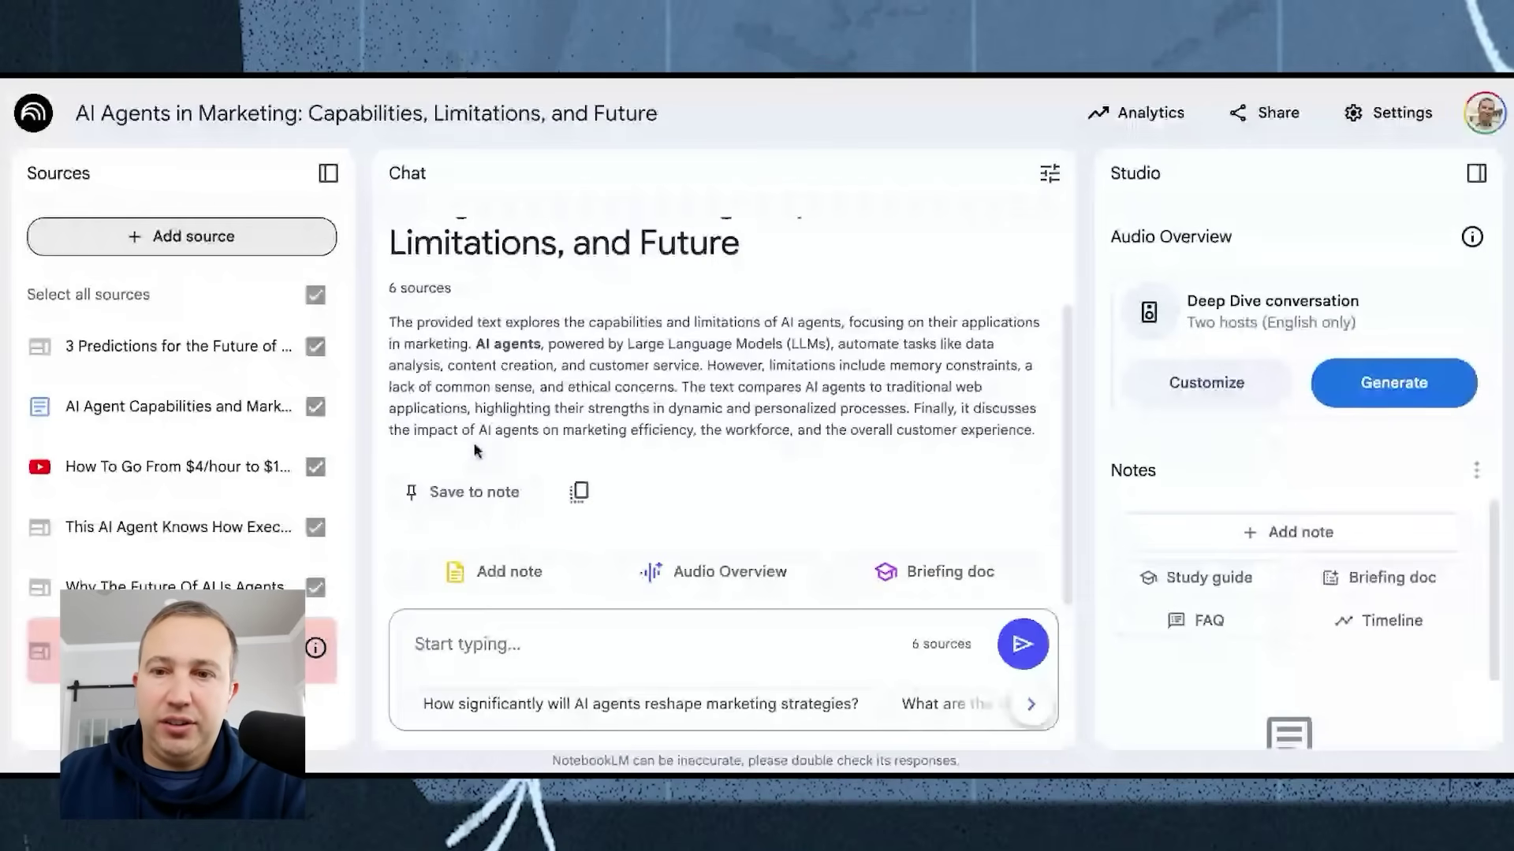
- Generate the two-host Deep Dive conversation audio overview from the sources
{"action": "scroll", "coordinate": [1177, 536], "scroll_direction": "down", "scroll_amount": 1}
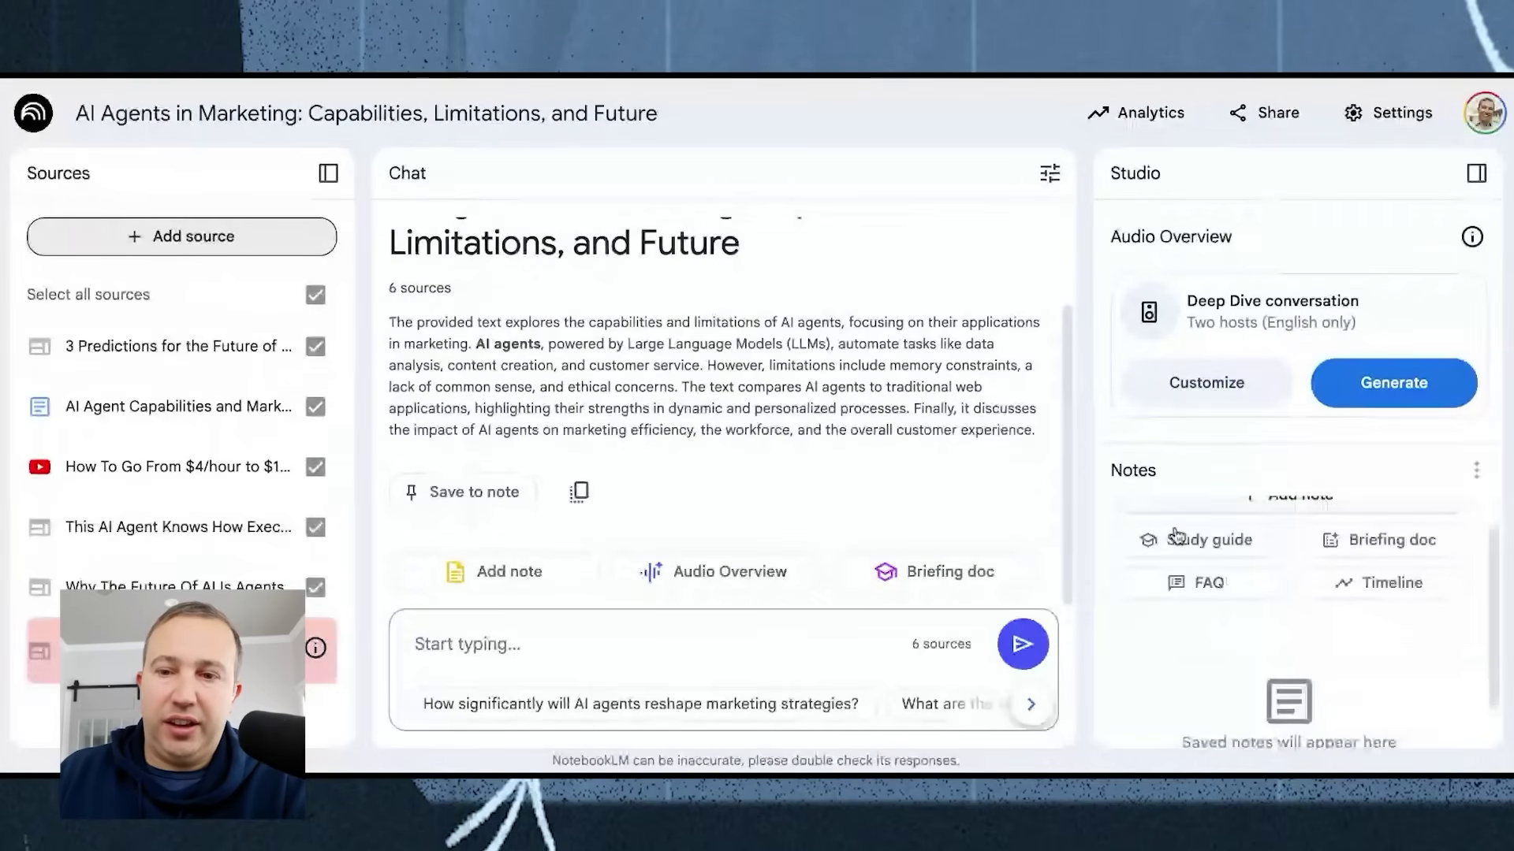
{"action": "scroll", "coordinate": [1177, 536], "scroll_direction": "up", "scroll_amount": 1}
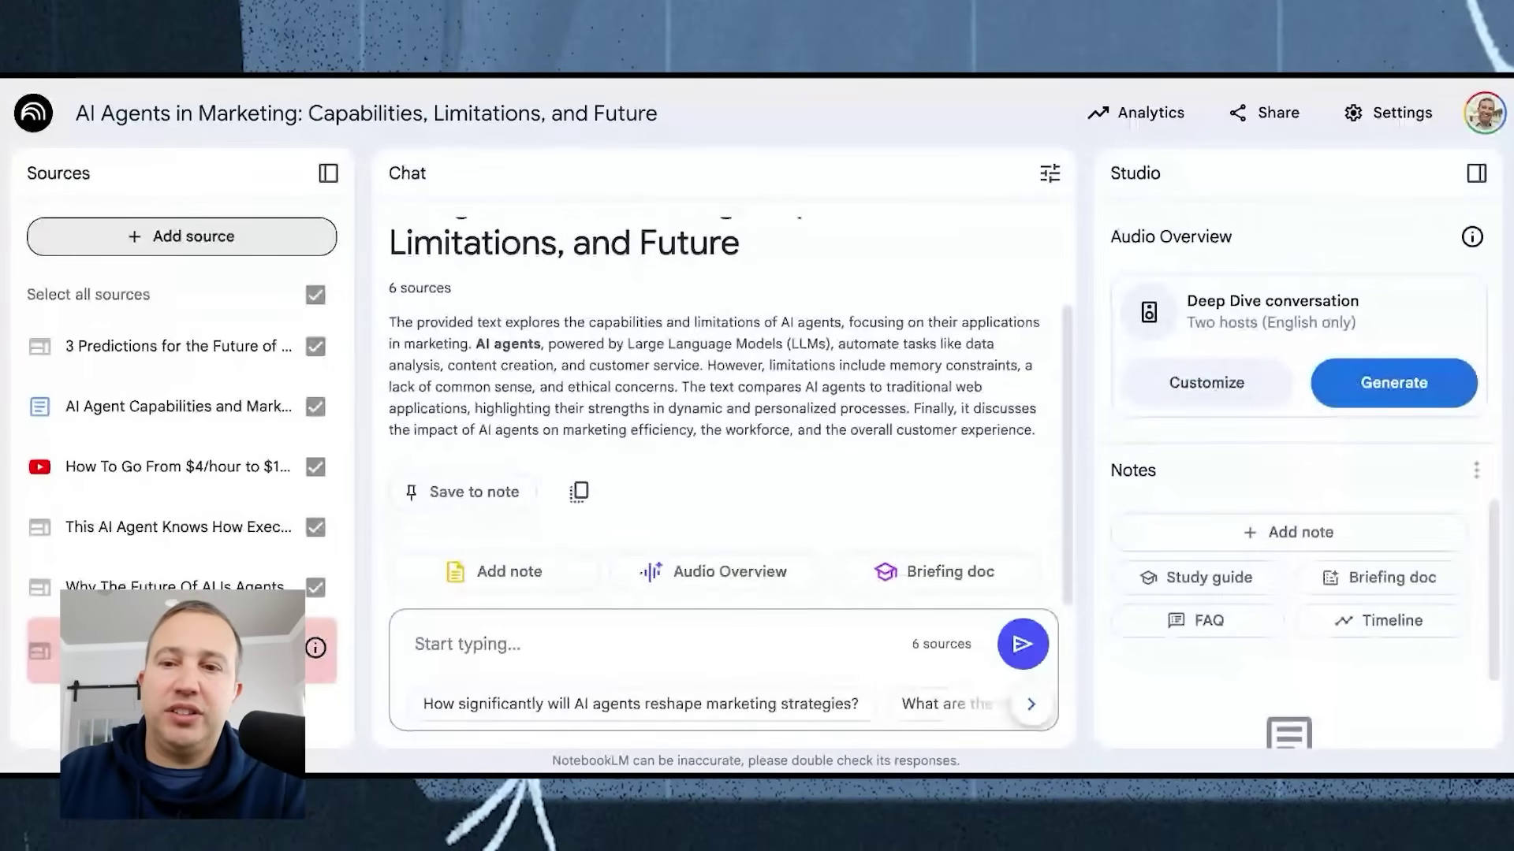
{"action": "left_click", "coordinate": [1401, 403]}
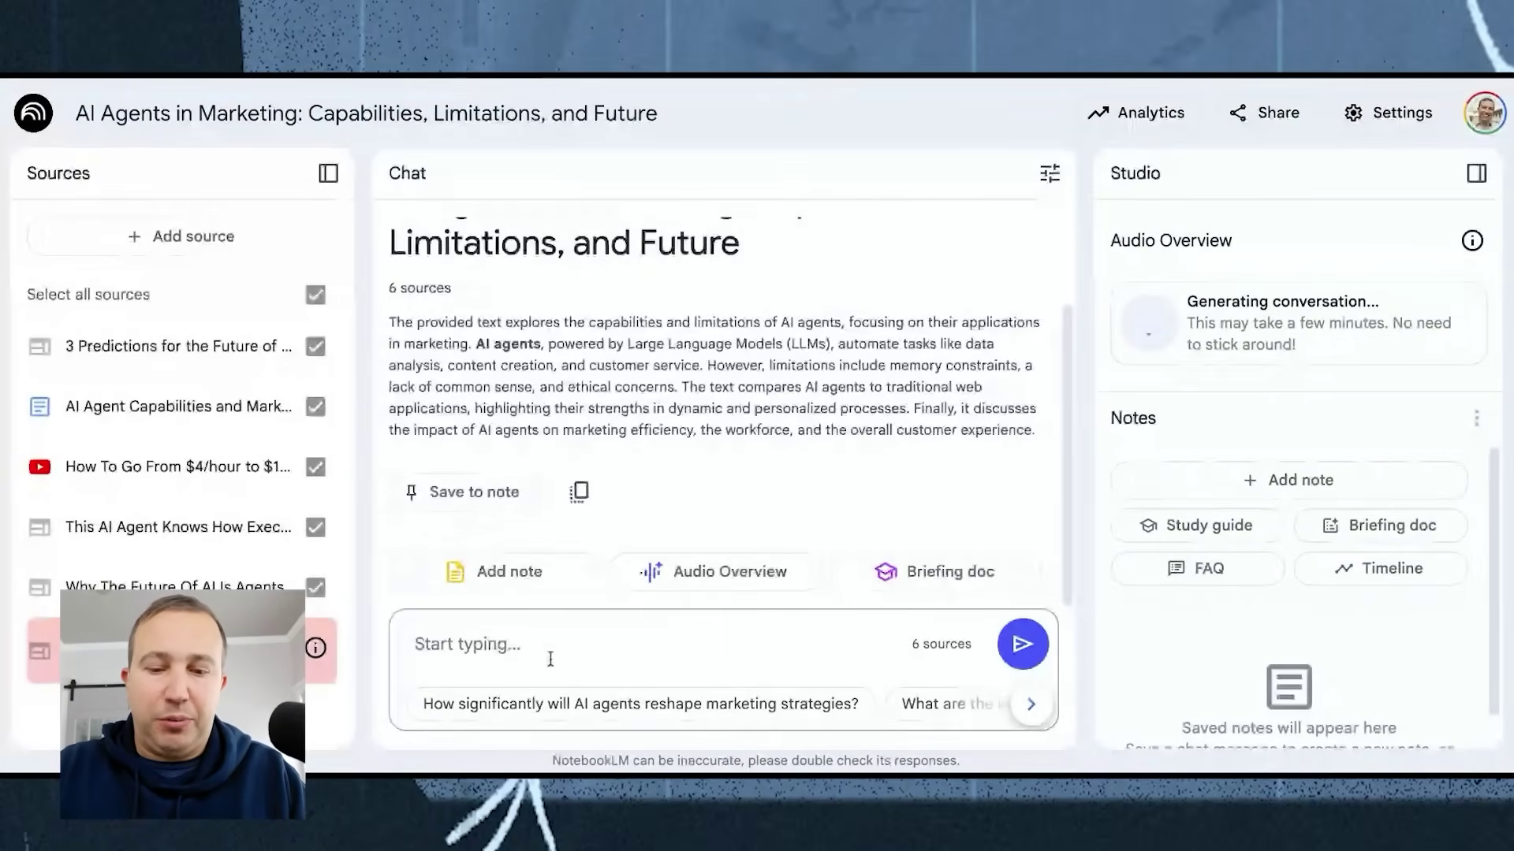
- Begin a chat prompt with "I would like a detailed summary from all sources that outlines the following:"
{"action": "left_click", "coordinate": [498, 660]}
{"action": "type", "text": "I would "}
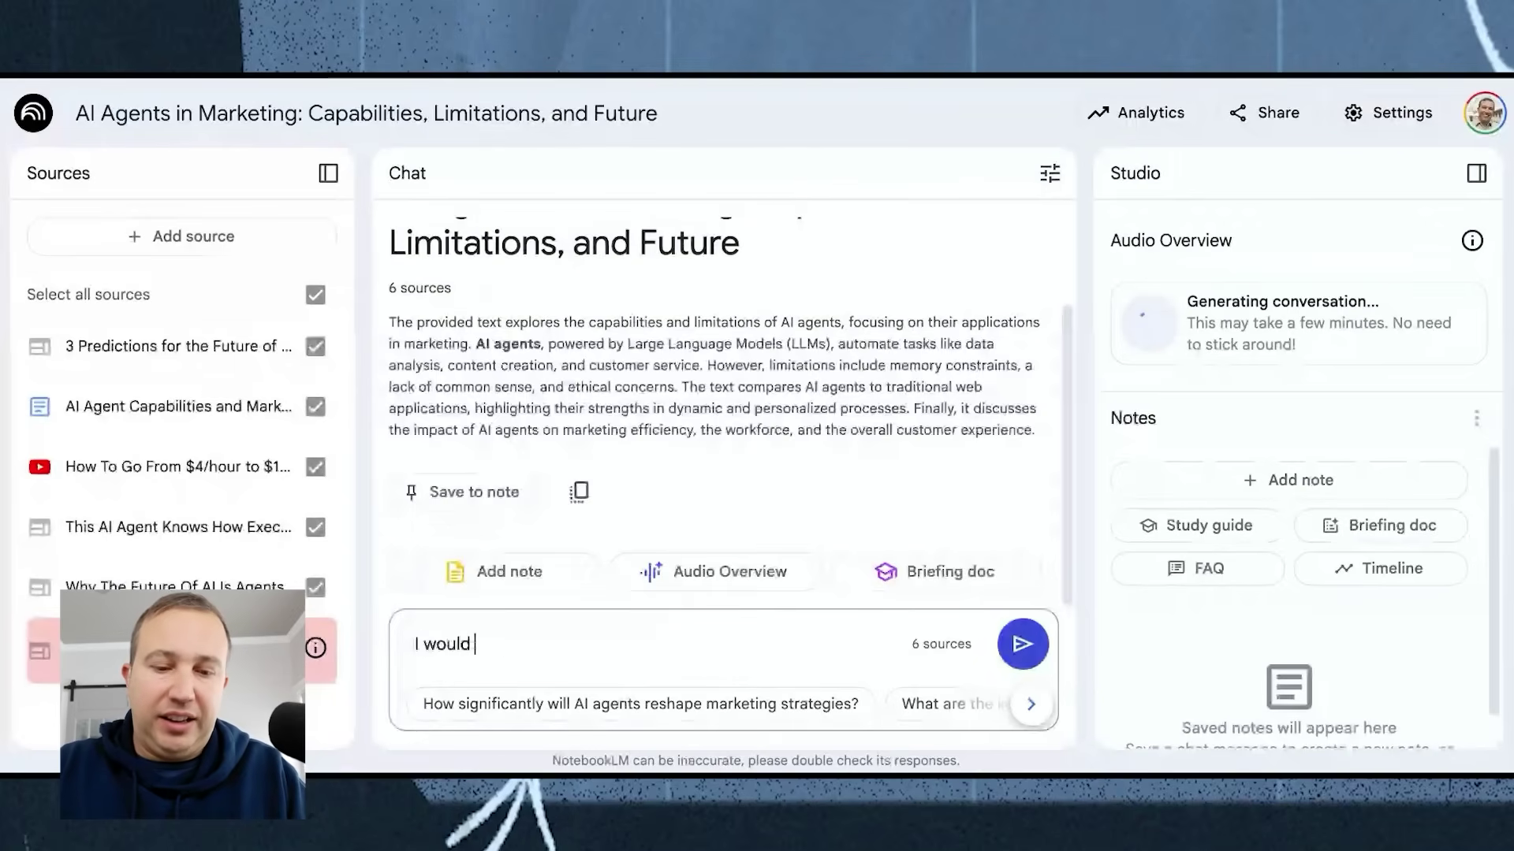
{"action": "type", "text": "like a detail"}
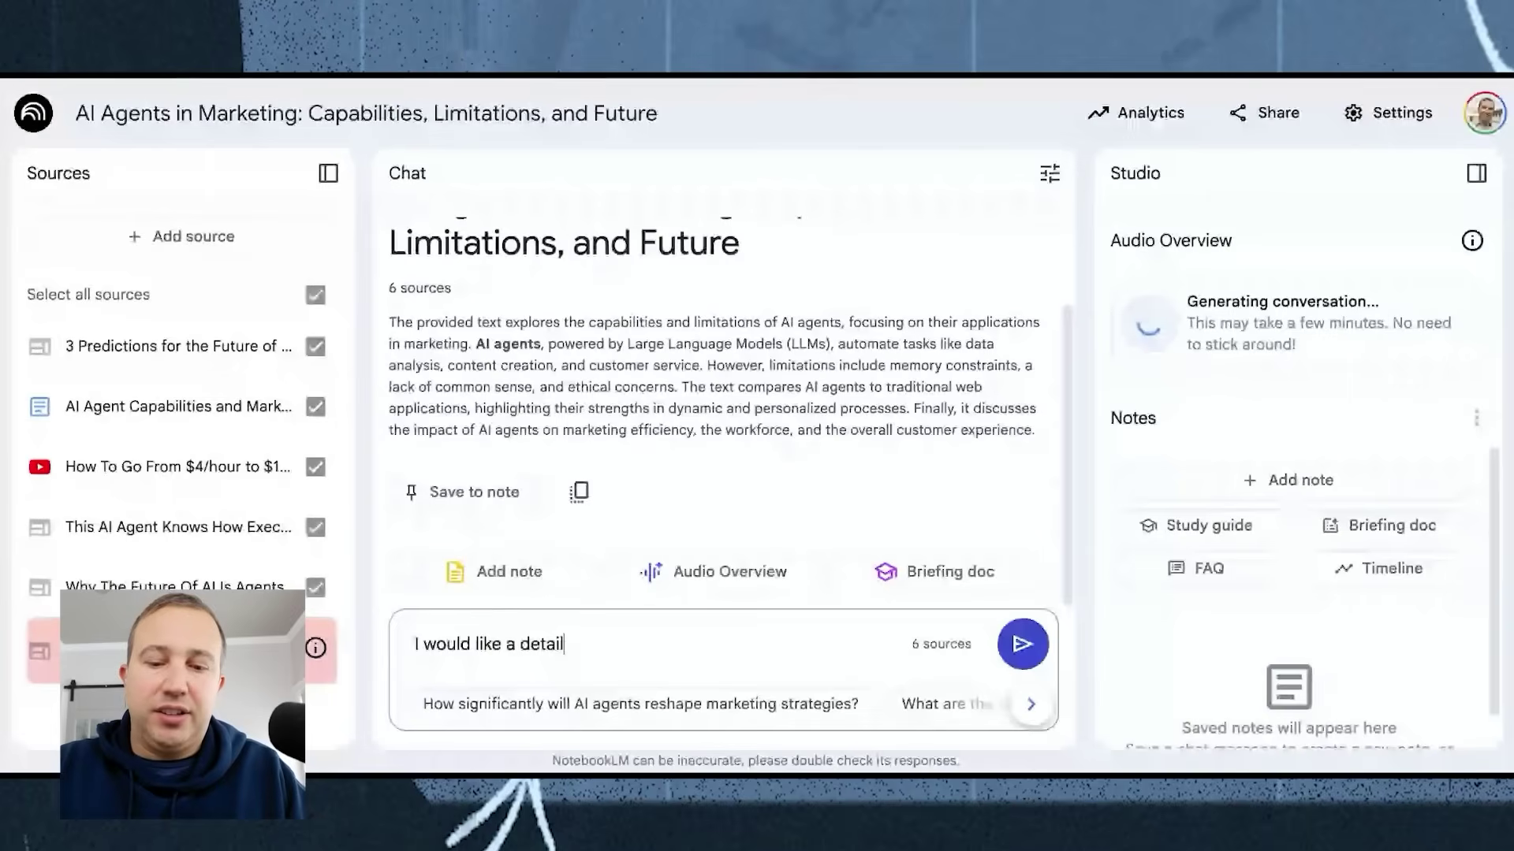
{"action": "type", "text": "ed summary"}
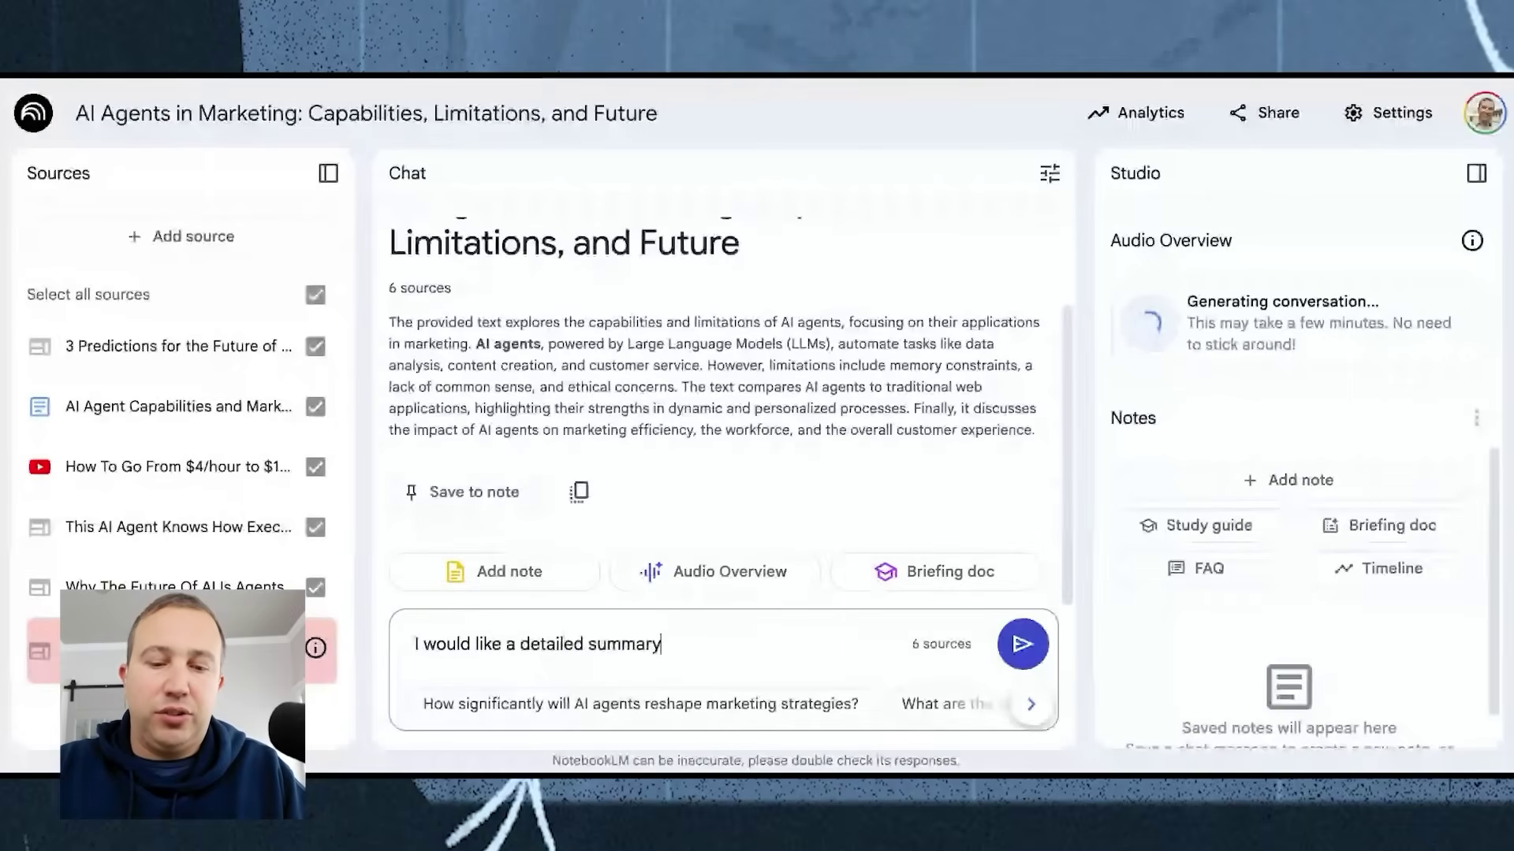
{"action": "type", "text": " from all sources that o"}
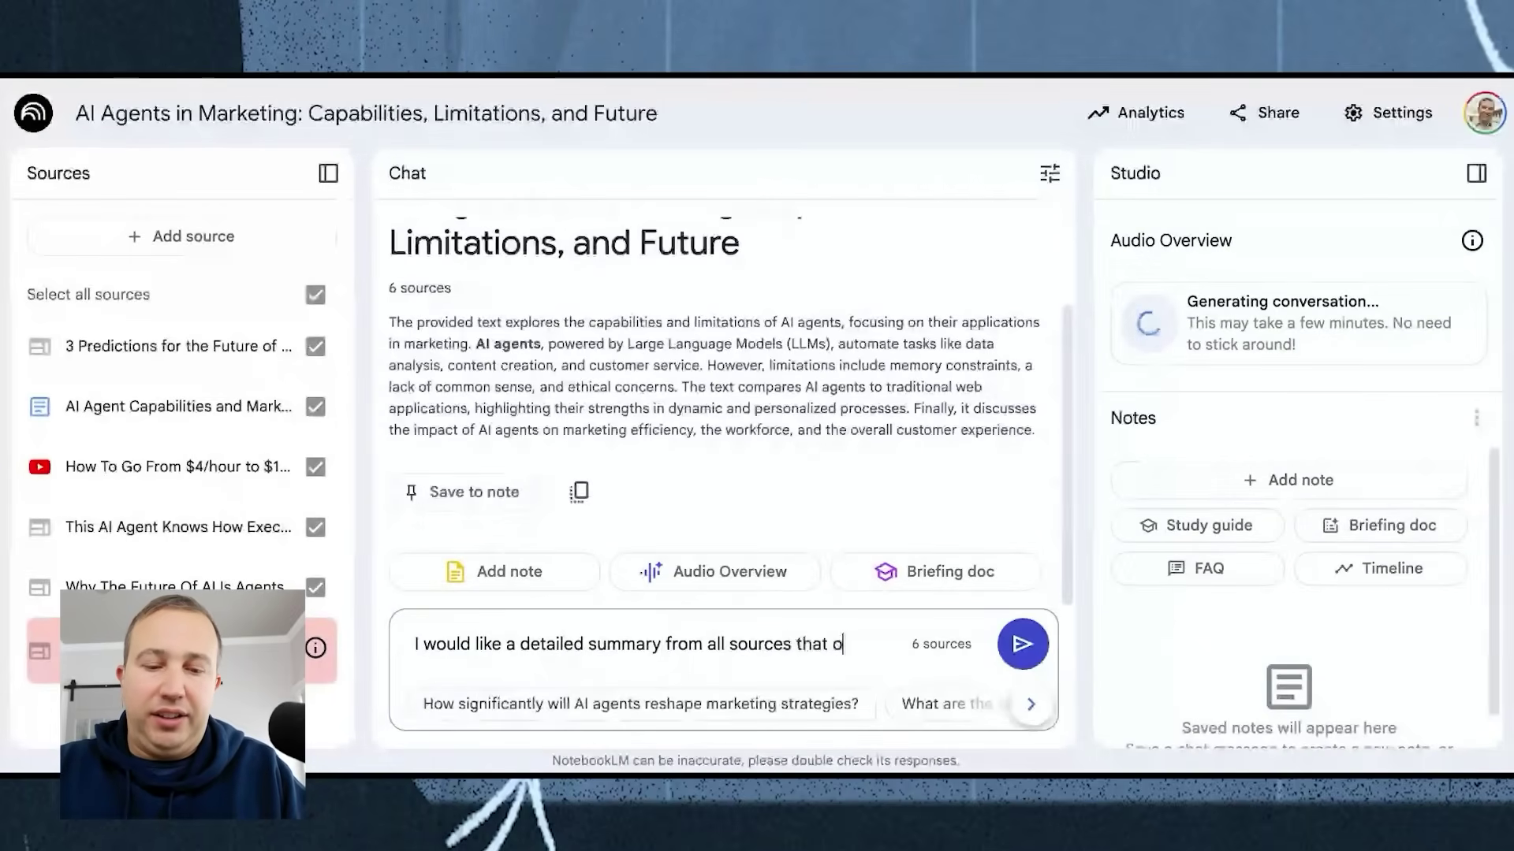
{"action": "type", "text": "utlines the following:"}
{"action": "key", "text": "shift+Return"}
{"action": "key", "text": "shift+Return"}
- Add the prompt items "The 5 best uses of AI agents today" and "The 5 worst uses of AI agents today" on separate lines
{"action": "type", "text": "The"}
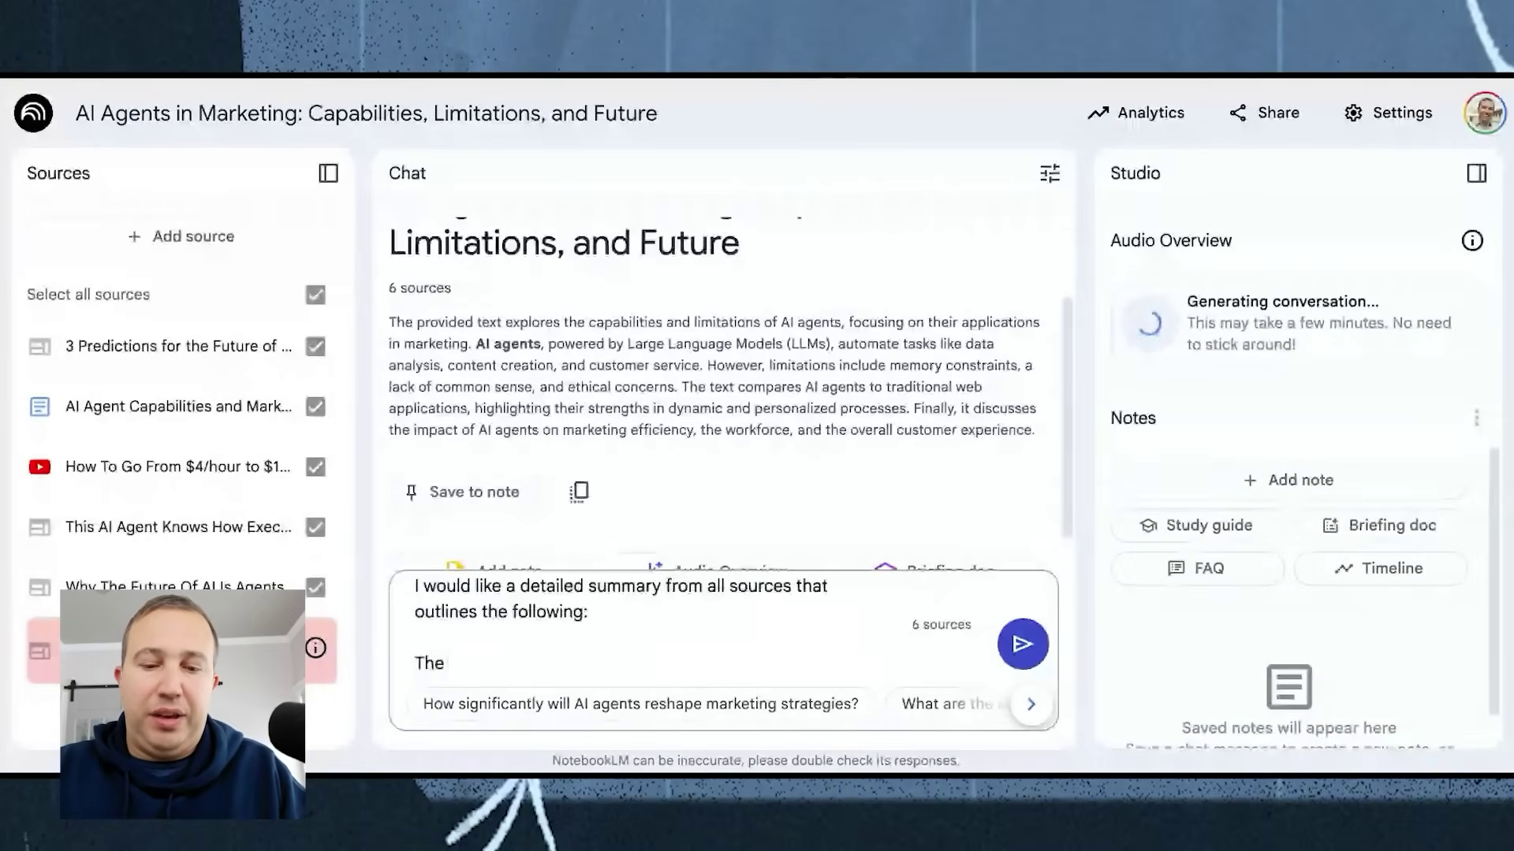
{"action": "type", "text": " 5 best uses of AI agents today"}
{"action": "key", "text": "shift+Return"}
{"action": "key", "text": "shift+Return"}
{"action": "type", "text": "The 5 worst uses of AI agents today"}
{"action": "key", "text": "shift+Return"}
{"action": "key", "text": "shift+Return"}
- Add a prompt item asking for 5 examples of how to use AI agents in your marketing strategy
{"action": "type", "text": "% example sof how "}
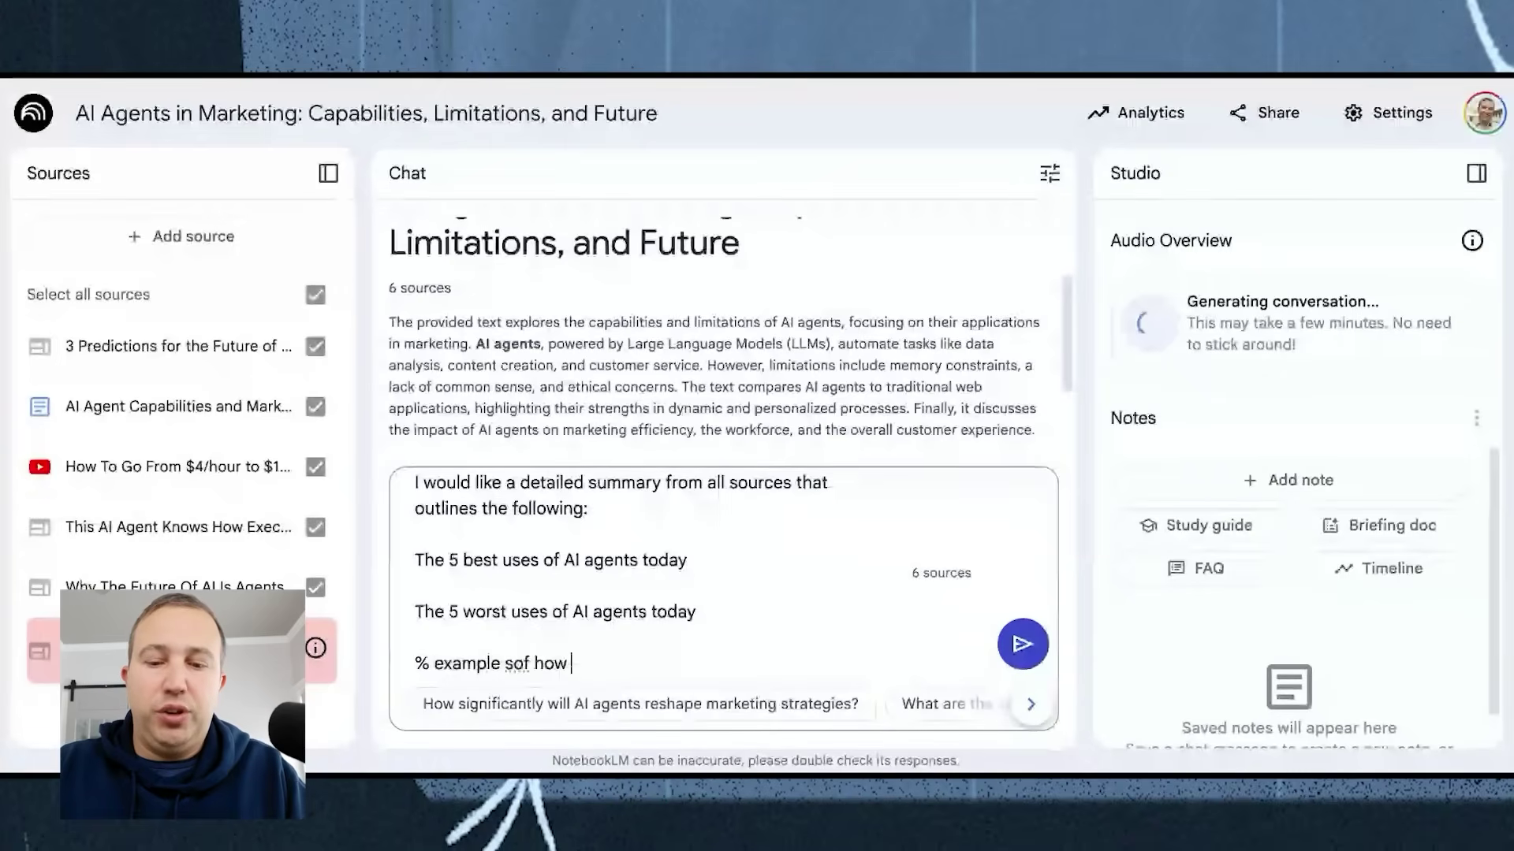
{"action": "type", "text": "to use AI agents in your marketing"}
{"action": "left_click", "coordinate": [430, 663]}
{"action": "key", "text": "BackSpace"}
{"action": "type", "text": "5"}
{"action": "key", "text": "End"}
{"action": "type", "text": "strategy"}
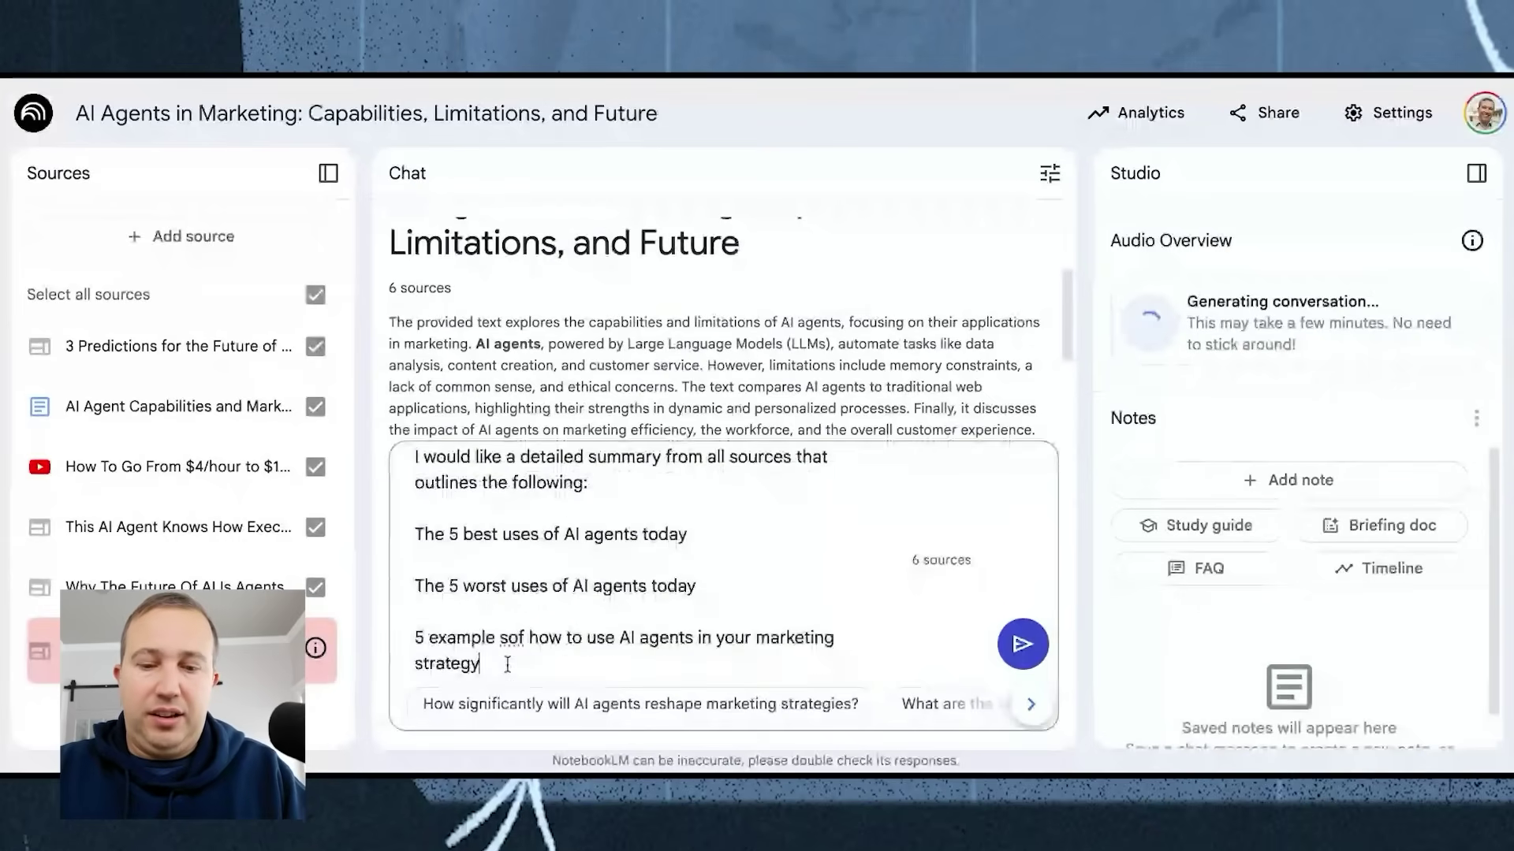
- Add "An executive summary on AI Agents and their use in marketing." as the last prompt item and send the prompt
{"action": "key", "text": "shift+Return"}
{"action": "key", "text": "shift+Return"}
{"action": "type", "text": "An executive summary on AI Agents and their use in marketing."}
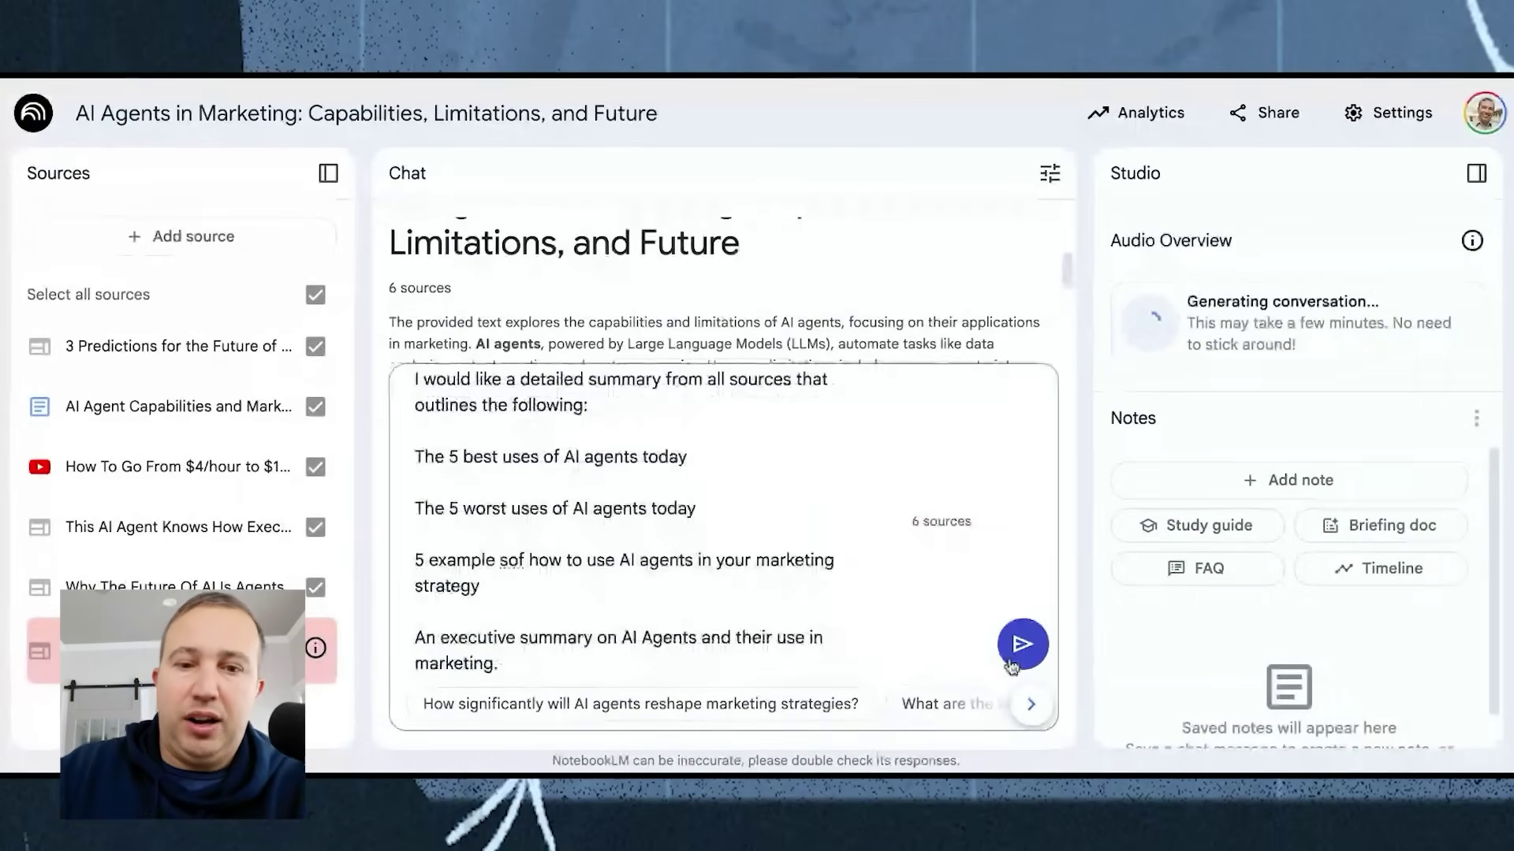
{"action": "left_click", "coordinate": [1016, 662]}
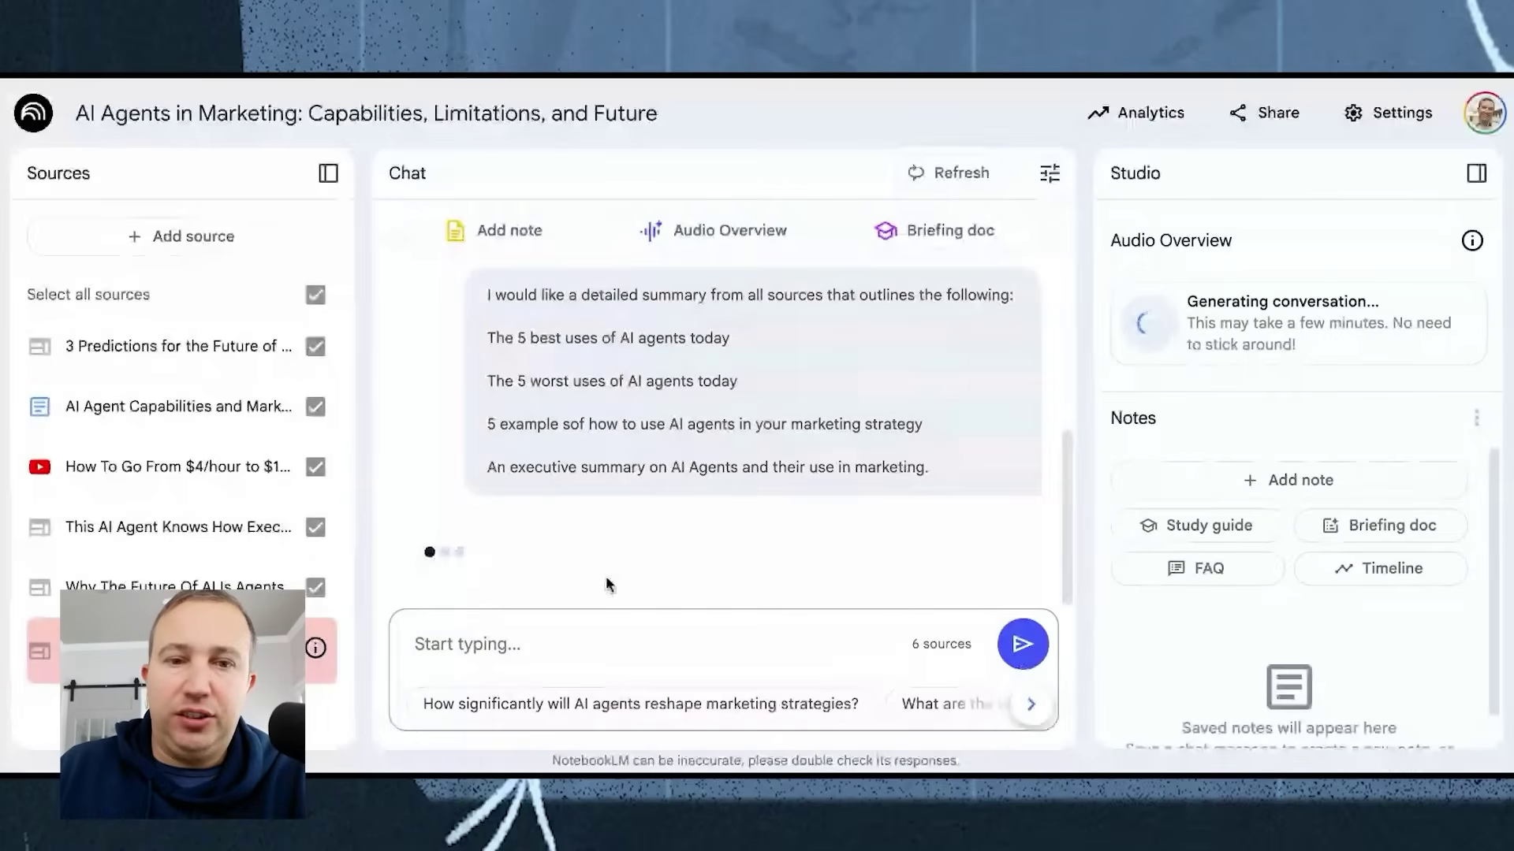
- Review the chat answer, focusing on its section about the 5 best uses of AI agents
{"action": "scroll", "coordinate": [603, 512], "scroll_direction": "up", "scroll_amount": 10}
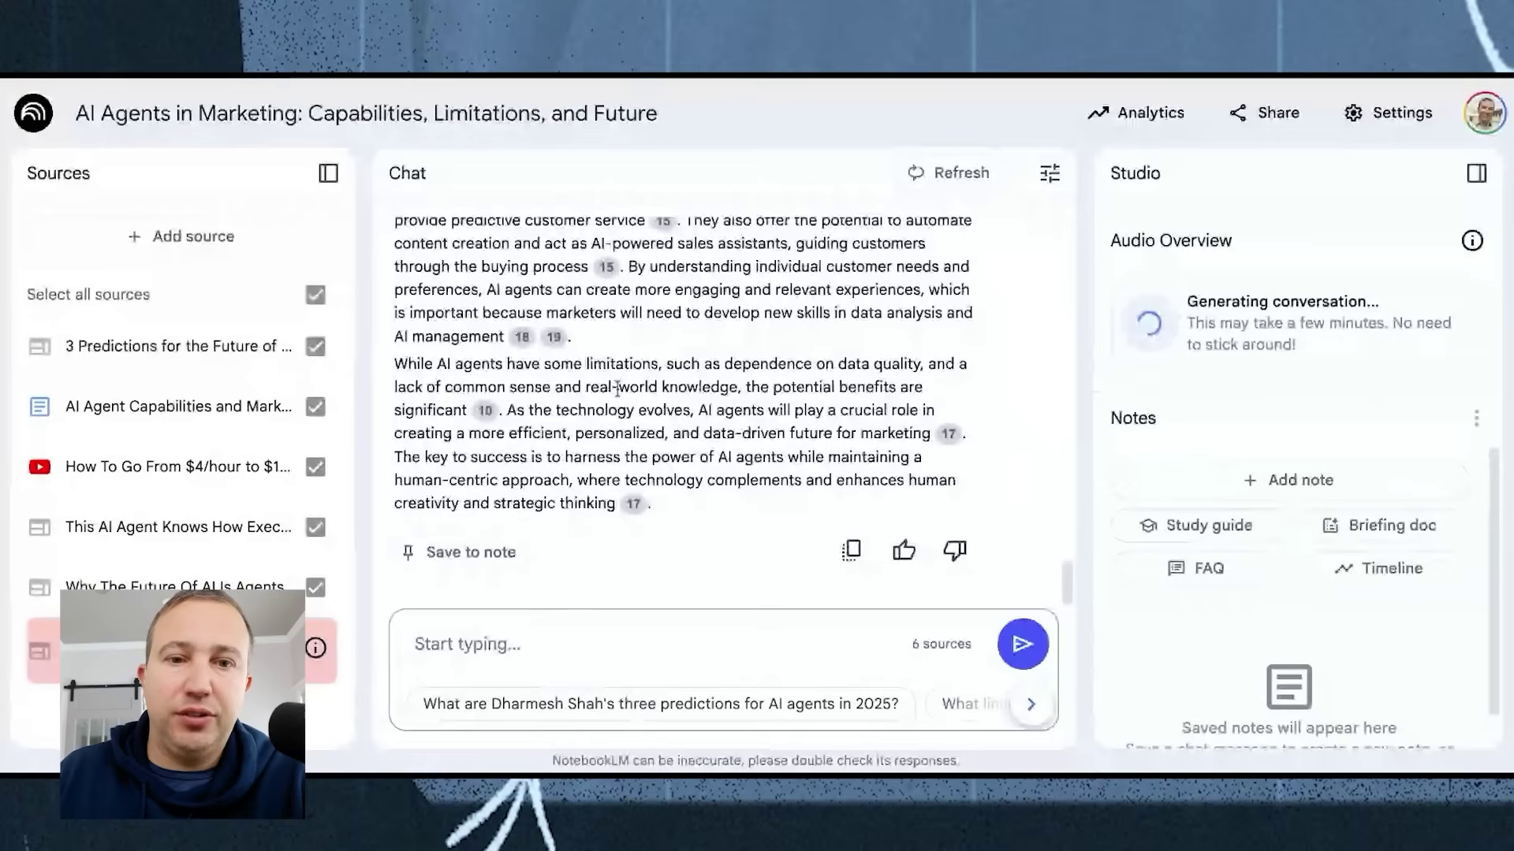
{"action": "scroll", "coordinate": [617, 386], "scroll_direction": "up", "scroll_amount": 10}
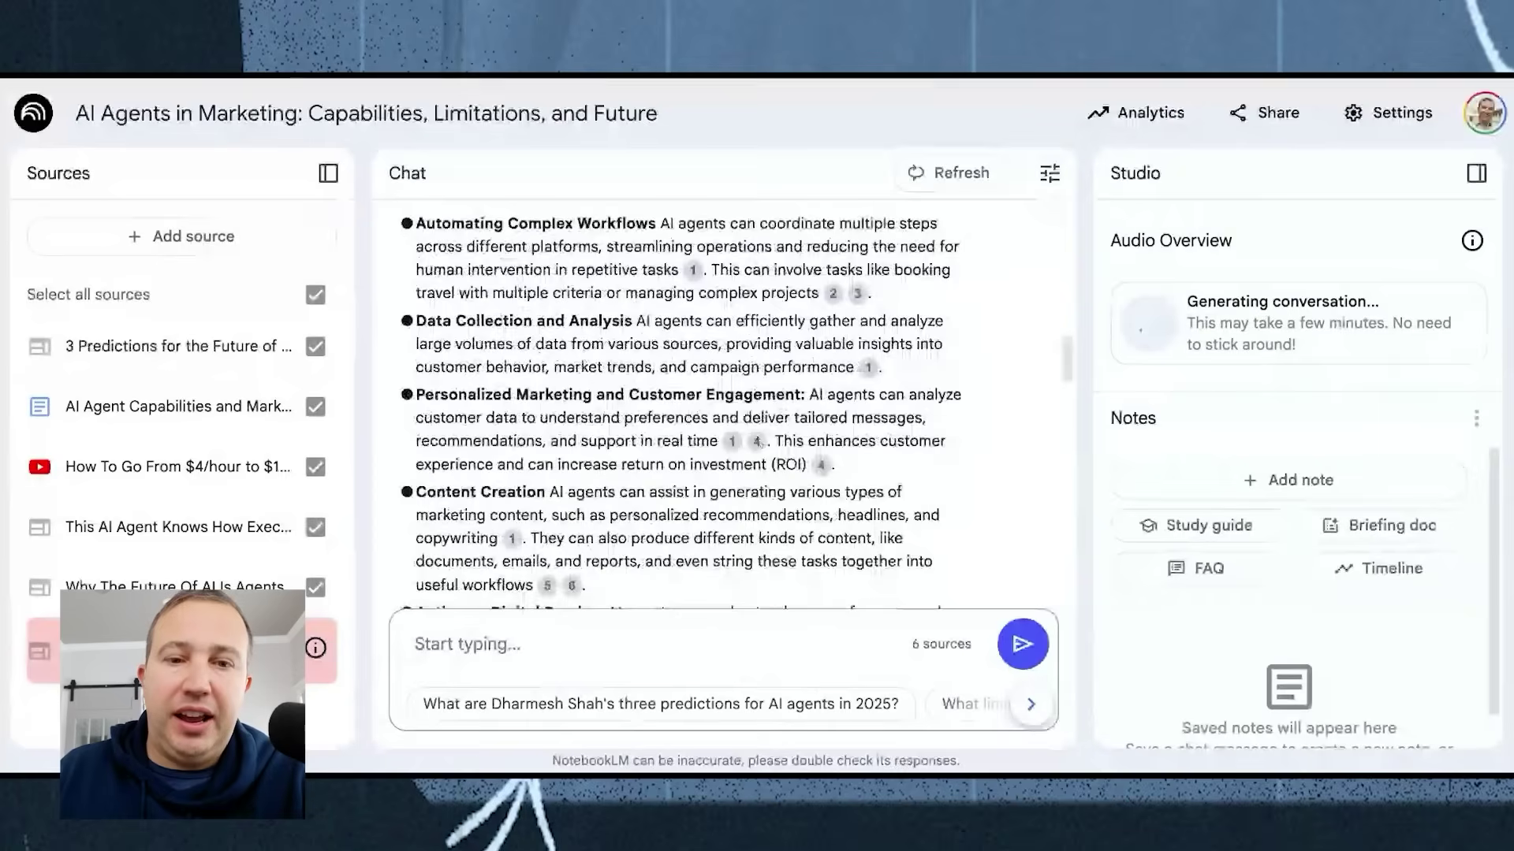
{"action": "scroll", "coordinate": [717, 410], "scroll_direction": "down", "scroll_amount": 5}
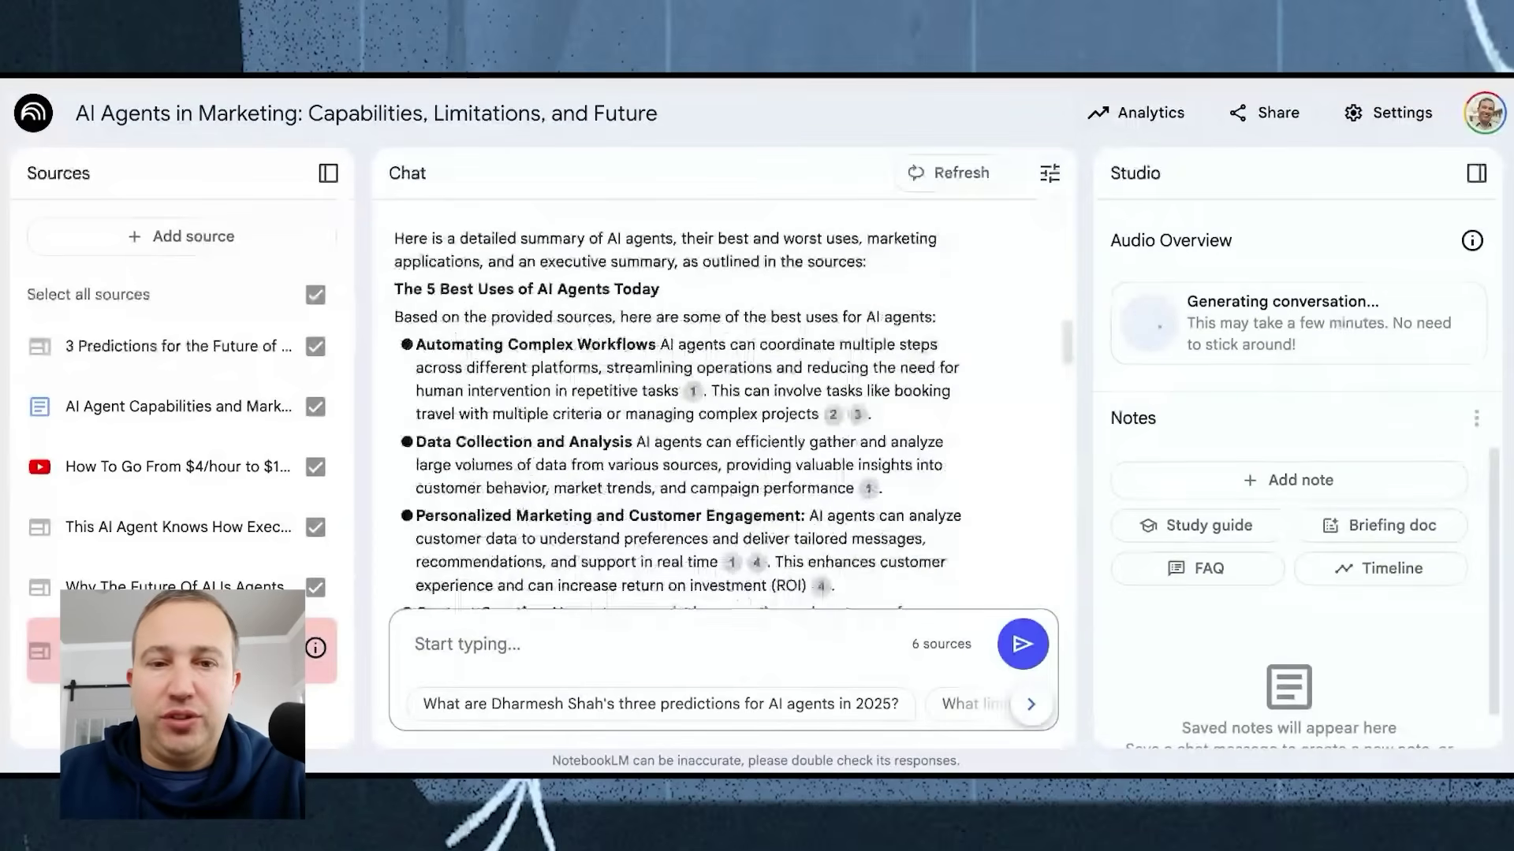
{"action": "scroll", "coordinate": [516, 384], "scroll_direction": "down", "scroll_amount": 1}
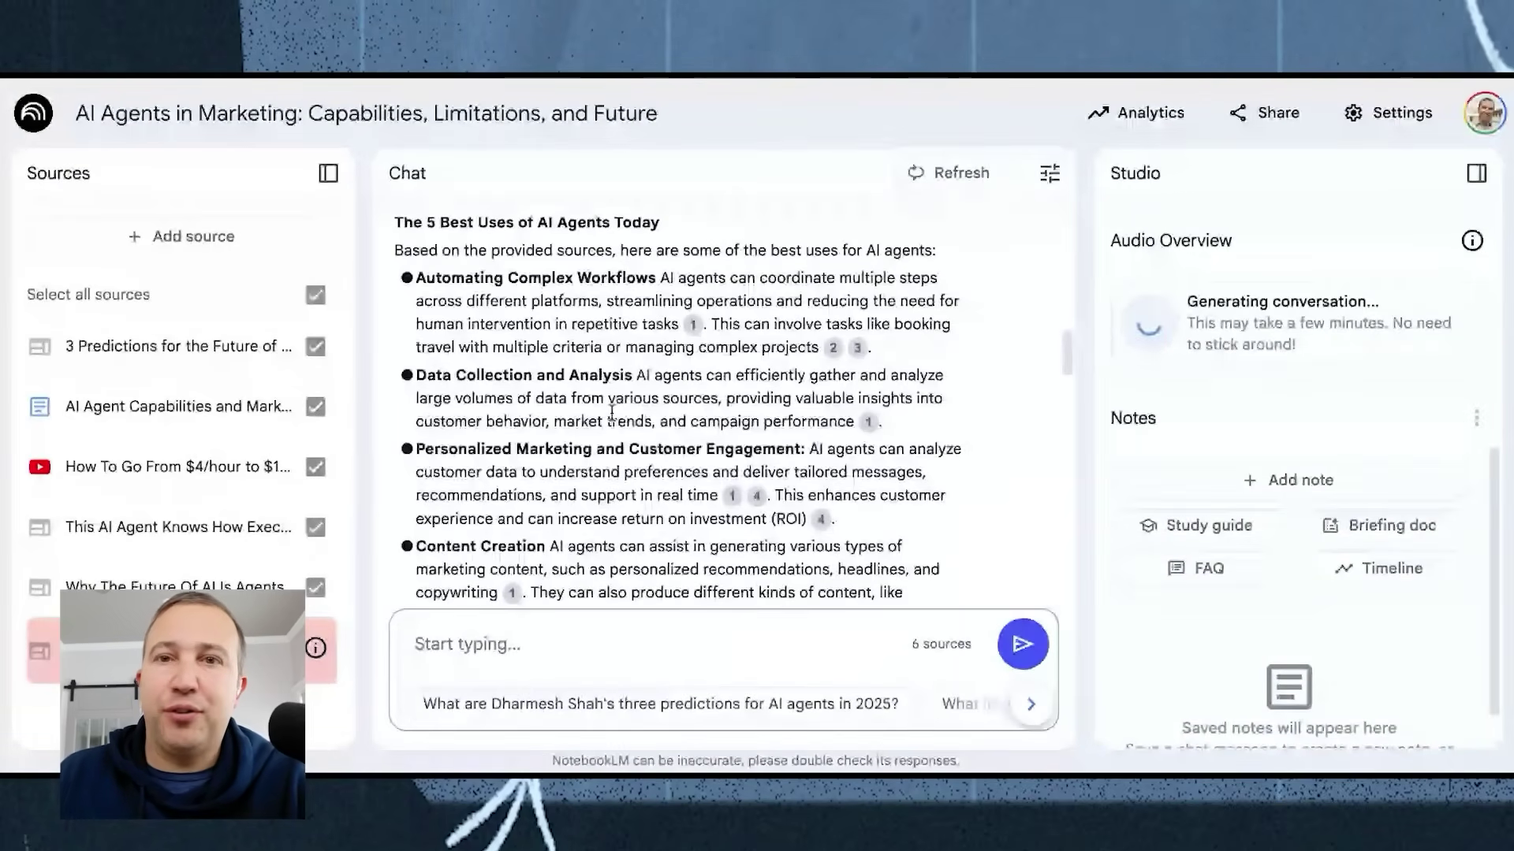
{"action": "scroll", "coordinate": [612, 411], "scroll_direction": "down", "scroll_amount": 1}
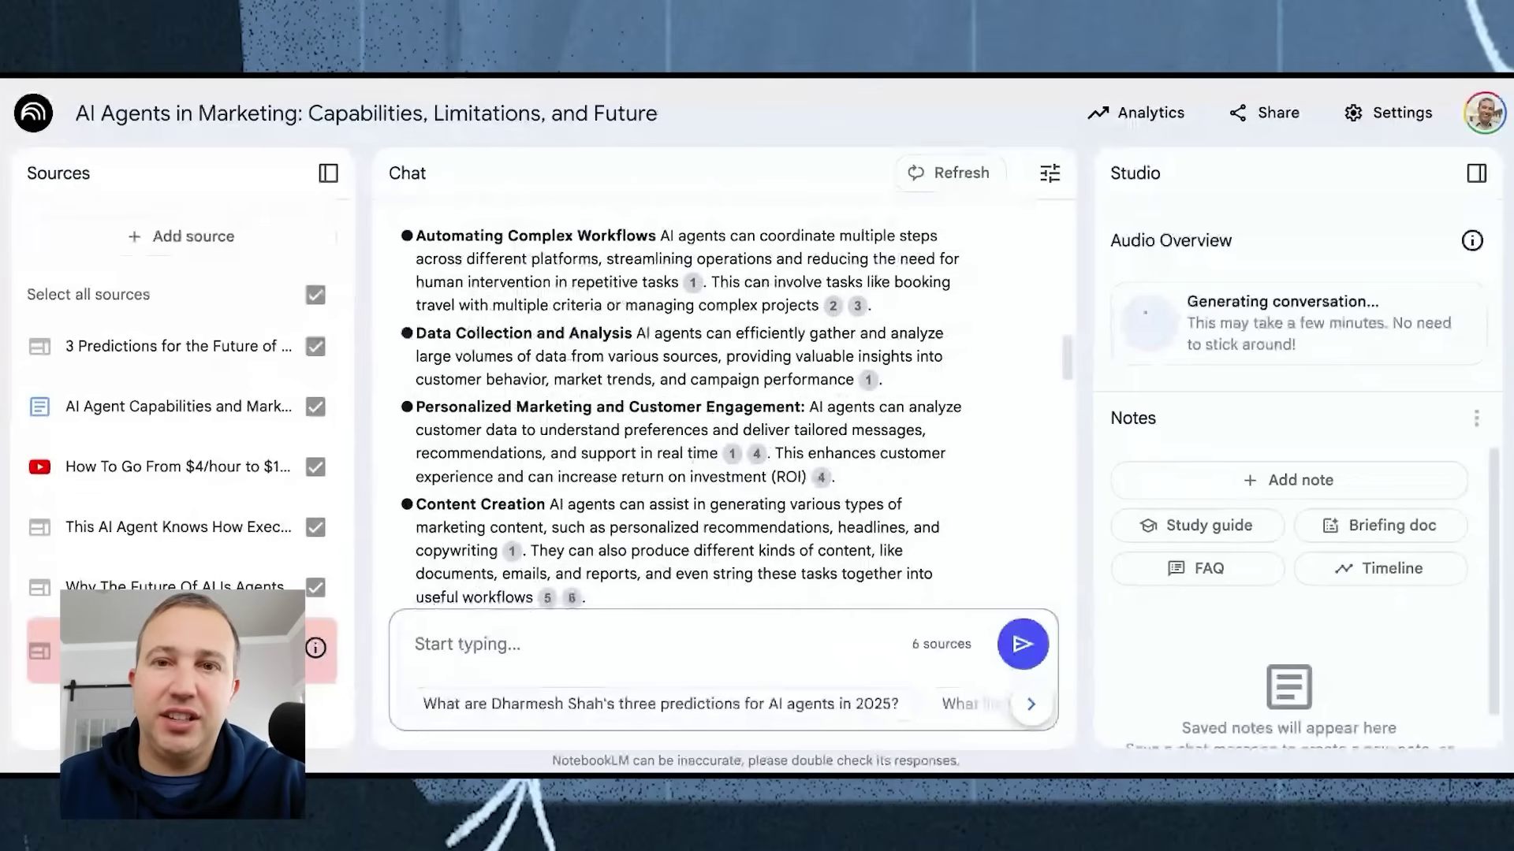
- Read the chat answer's sections on the 5 best and 5 worst uses of AI agents today
{"action": "scroll", "coordinate": [511, 406], "scroll_direction": "down", "scroll_amount": 1}
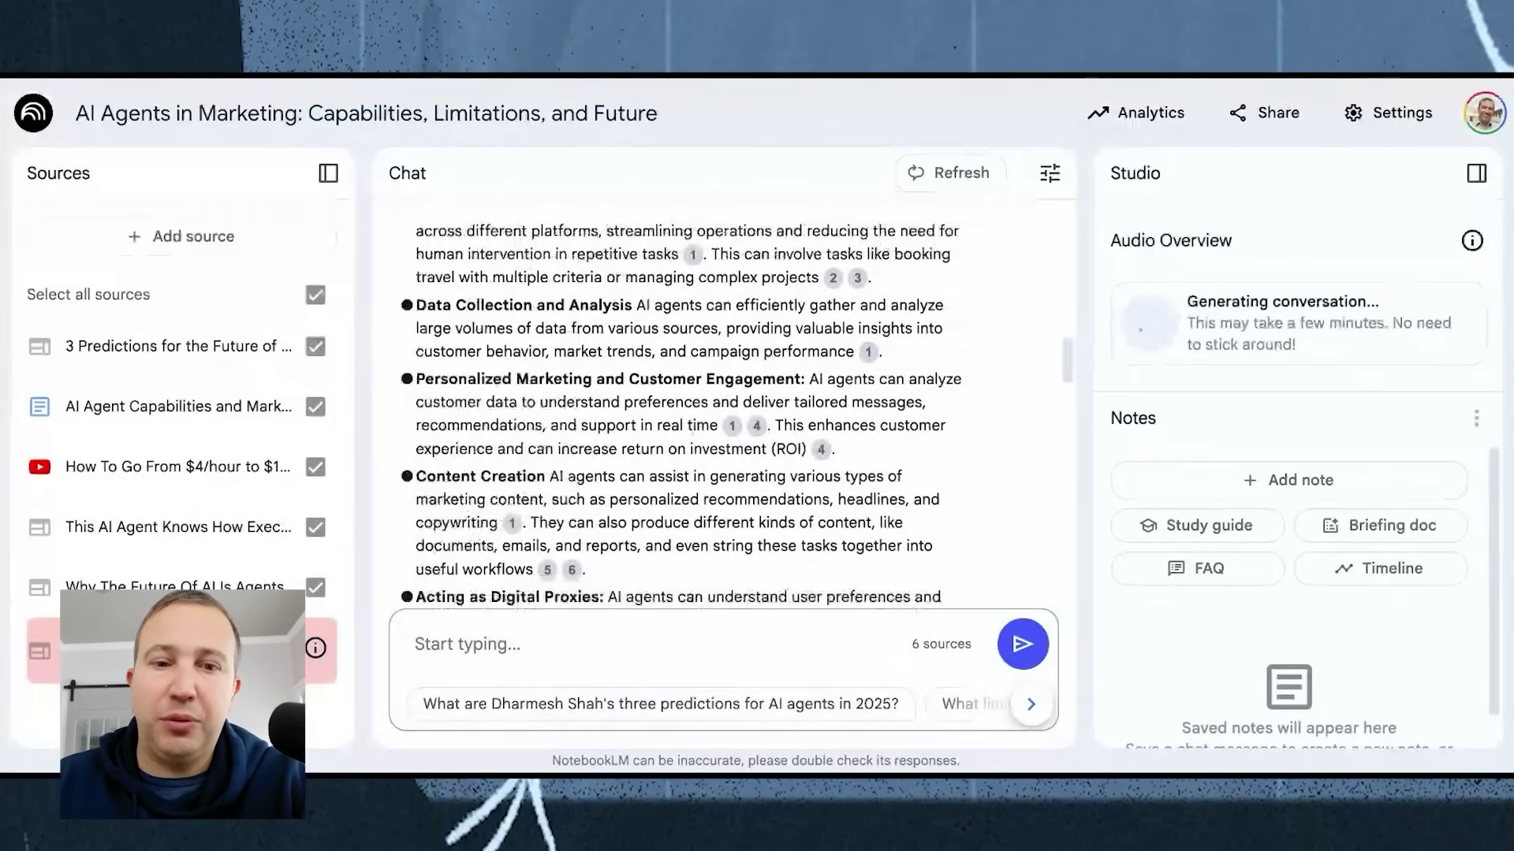
{"action": "scroll", "coordinate": [511, 407], "scroll_direction": "down", "scroll_amount": 1}
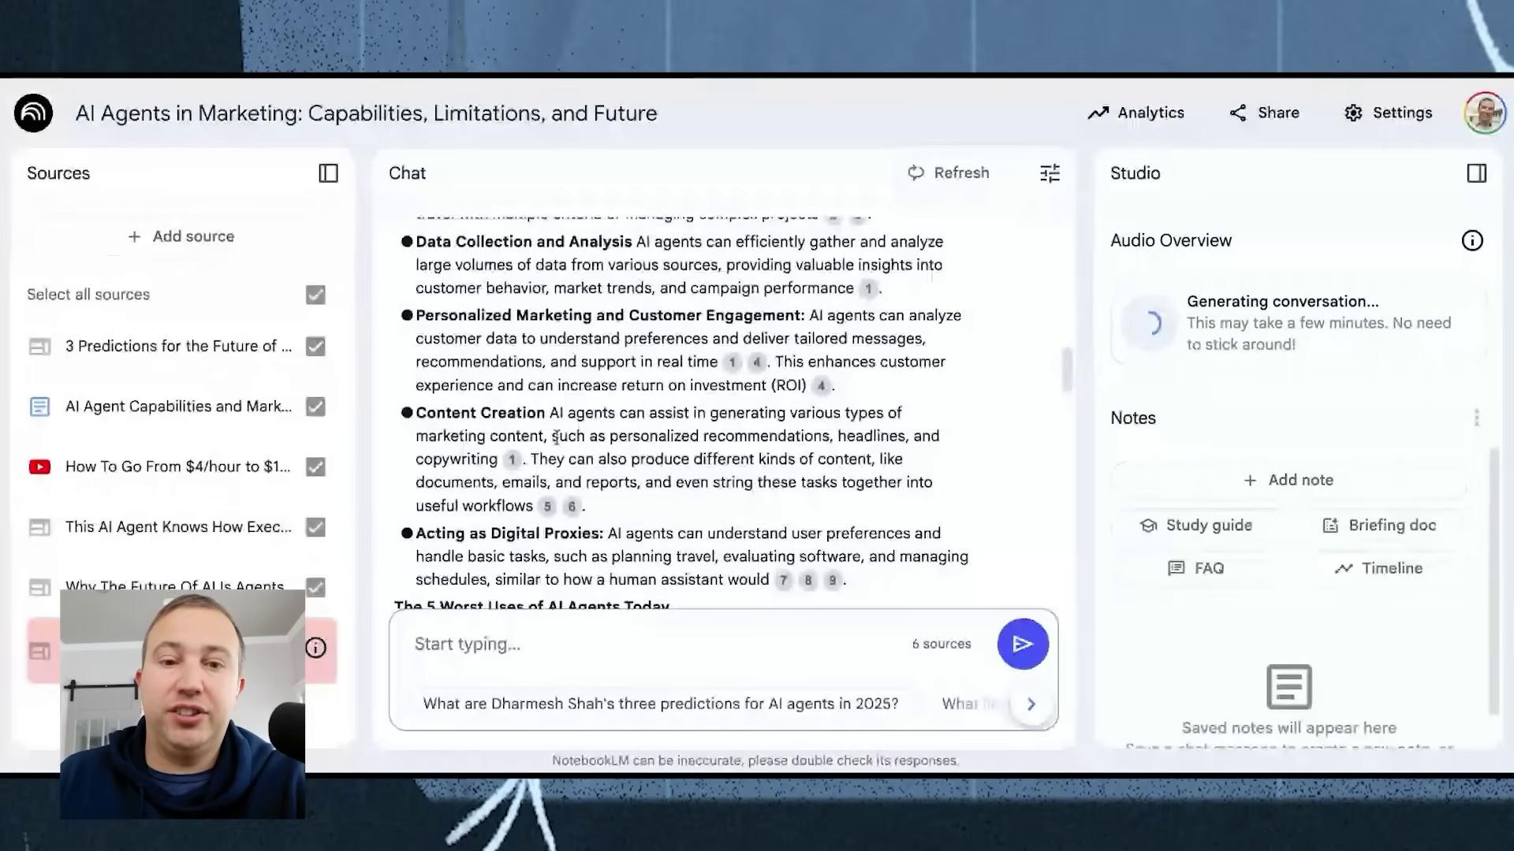
{"action": "scroll", "coordinate": [555, 437], "scroll_direction": "down", "scroll_amount": 1}
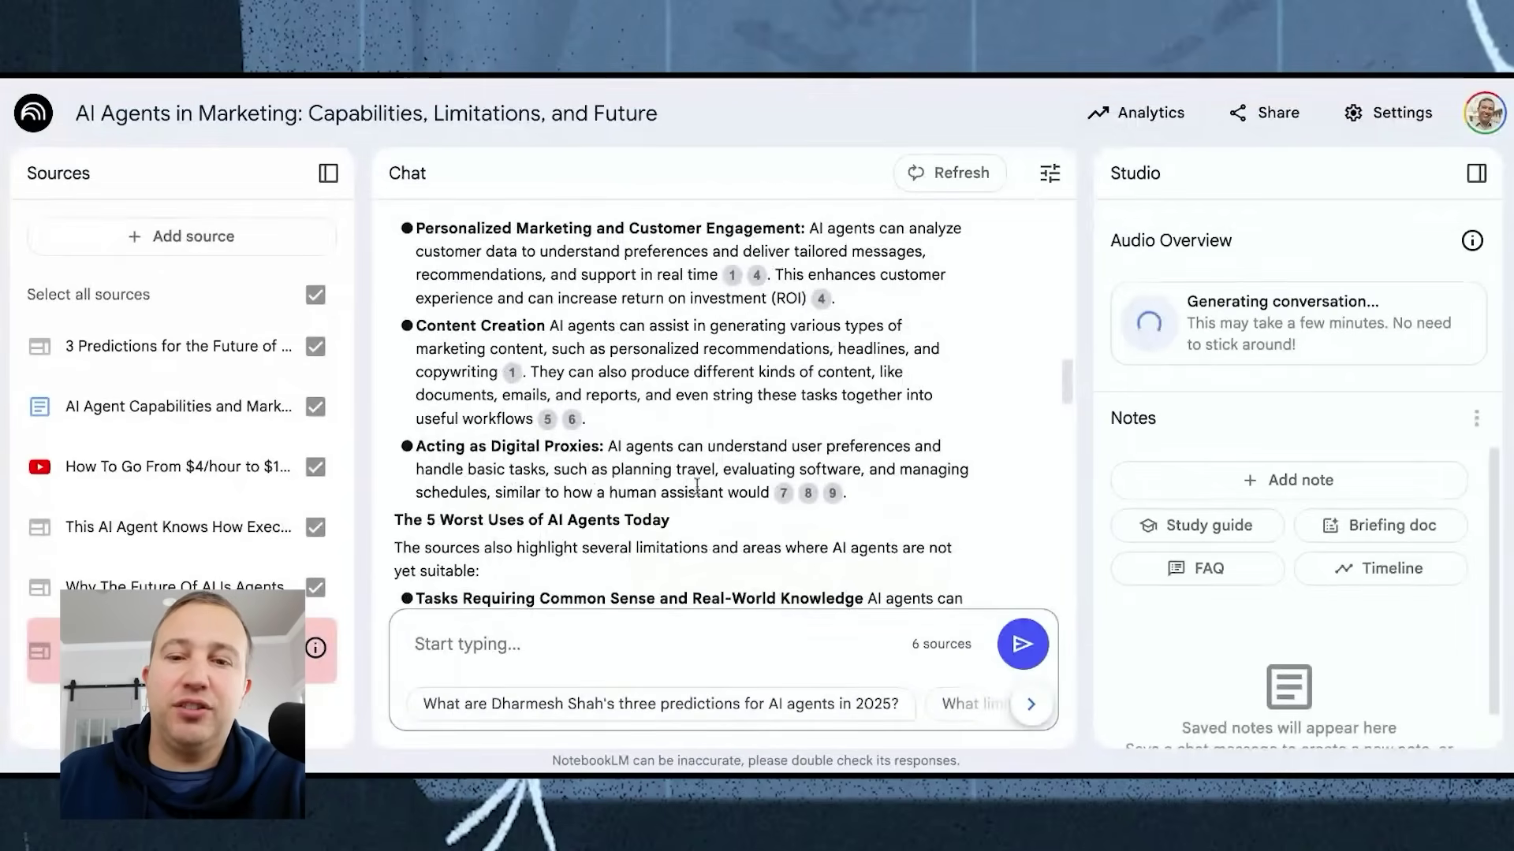
{"action": "scroll", "coordinate": [749, 488], "scroll_direction": "down", "scroll_amount": 3}
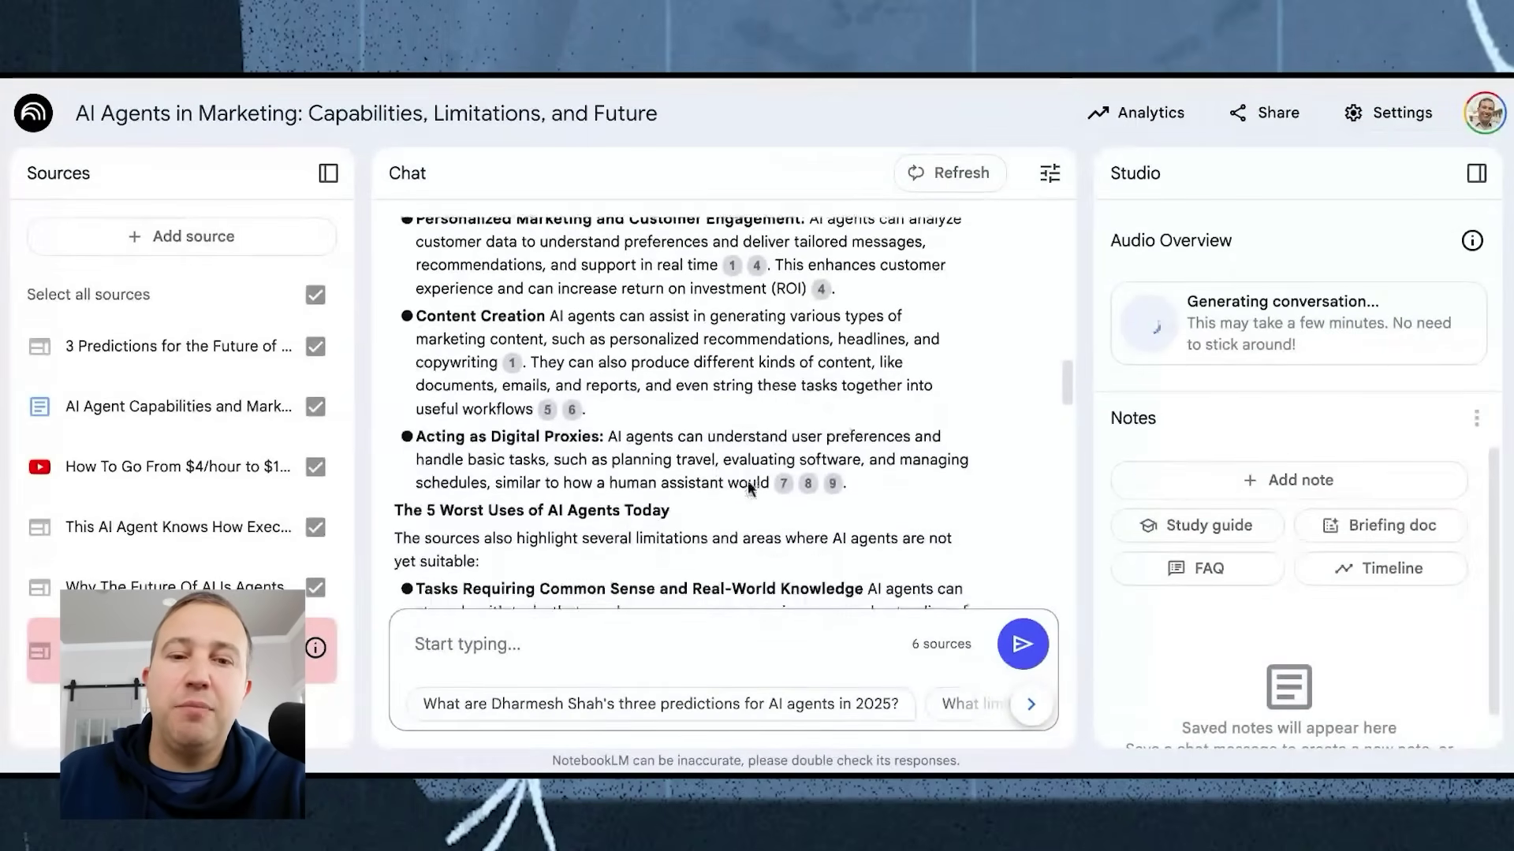
{"action": "scroll", "coordinate": [724, 410], "scroll_direction": "down", "scroll_amount": 3}
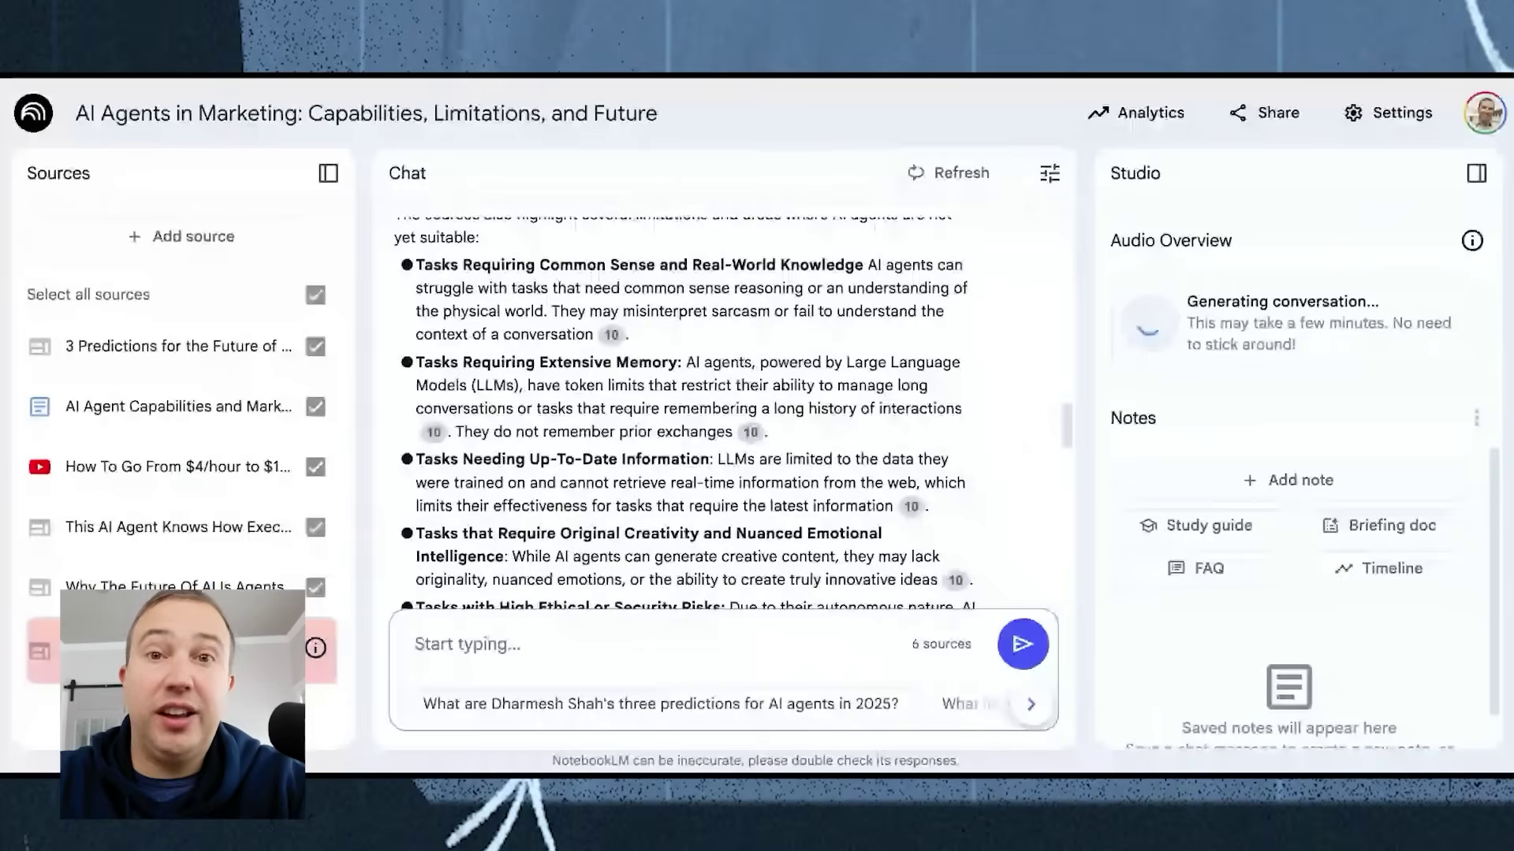
{"action": "scroll", "coordinate": [684, 414], "scroll_direction": "down", "scroll_amount": 1}
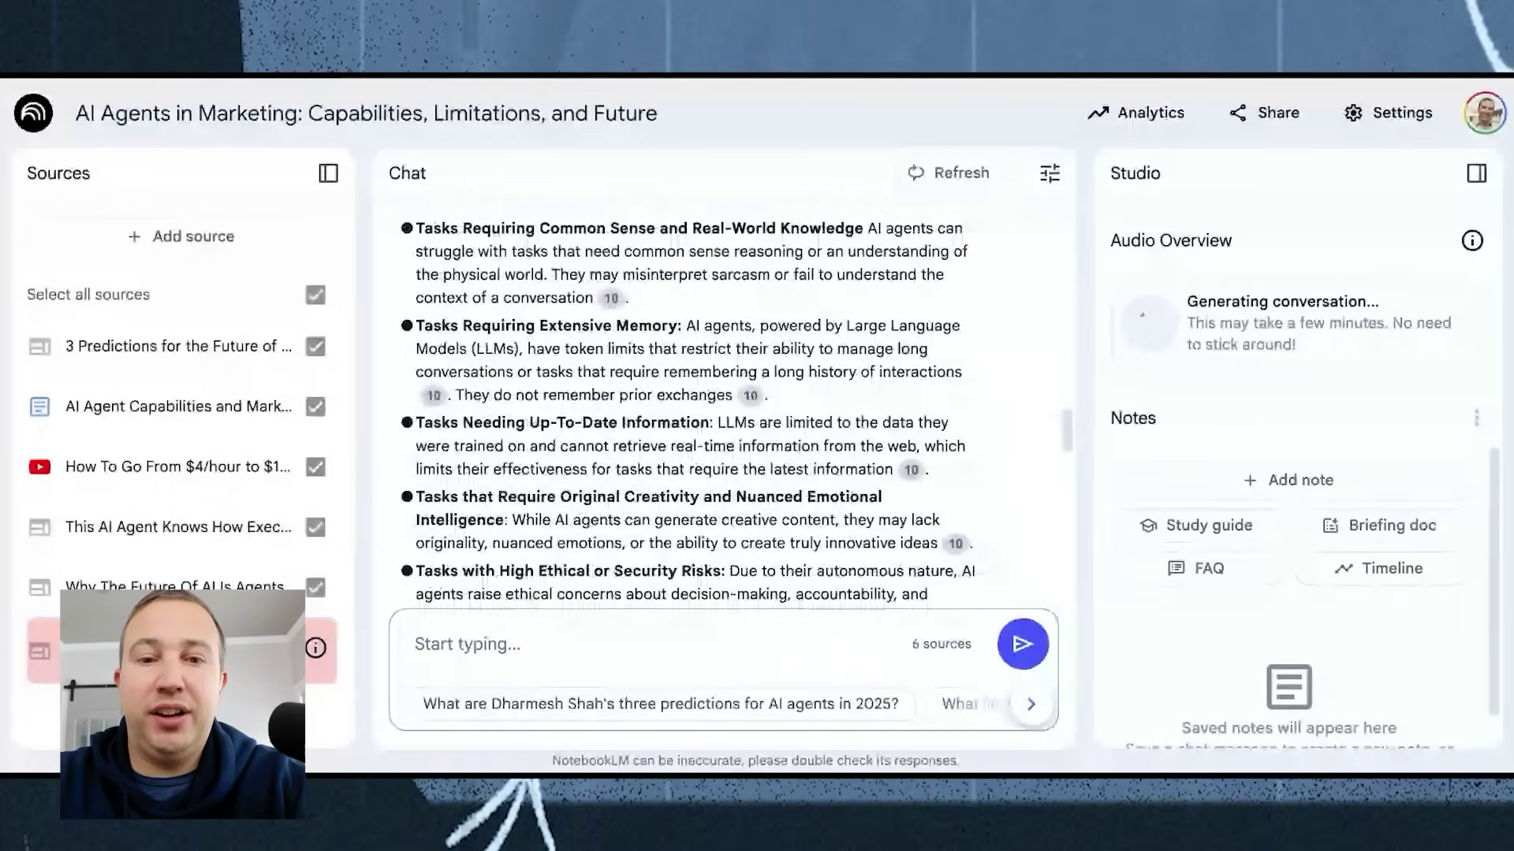
{"action": "scroll", "coordinate": [684, 414], "scroll_direction": "down", "scroll_amount": 2}
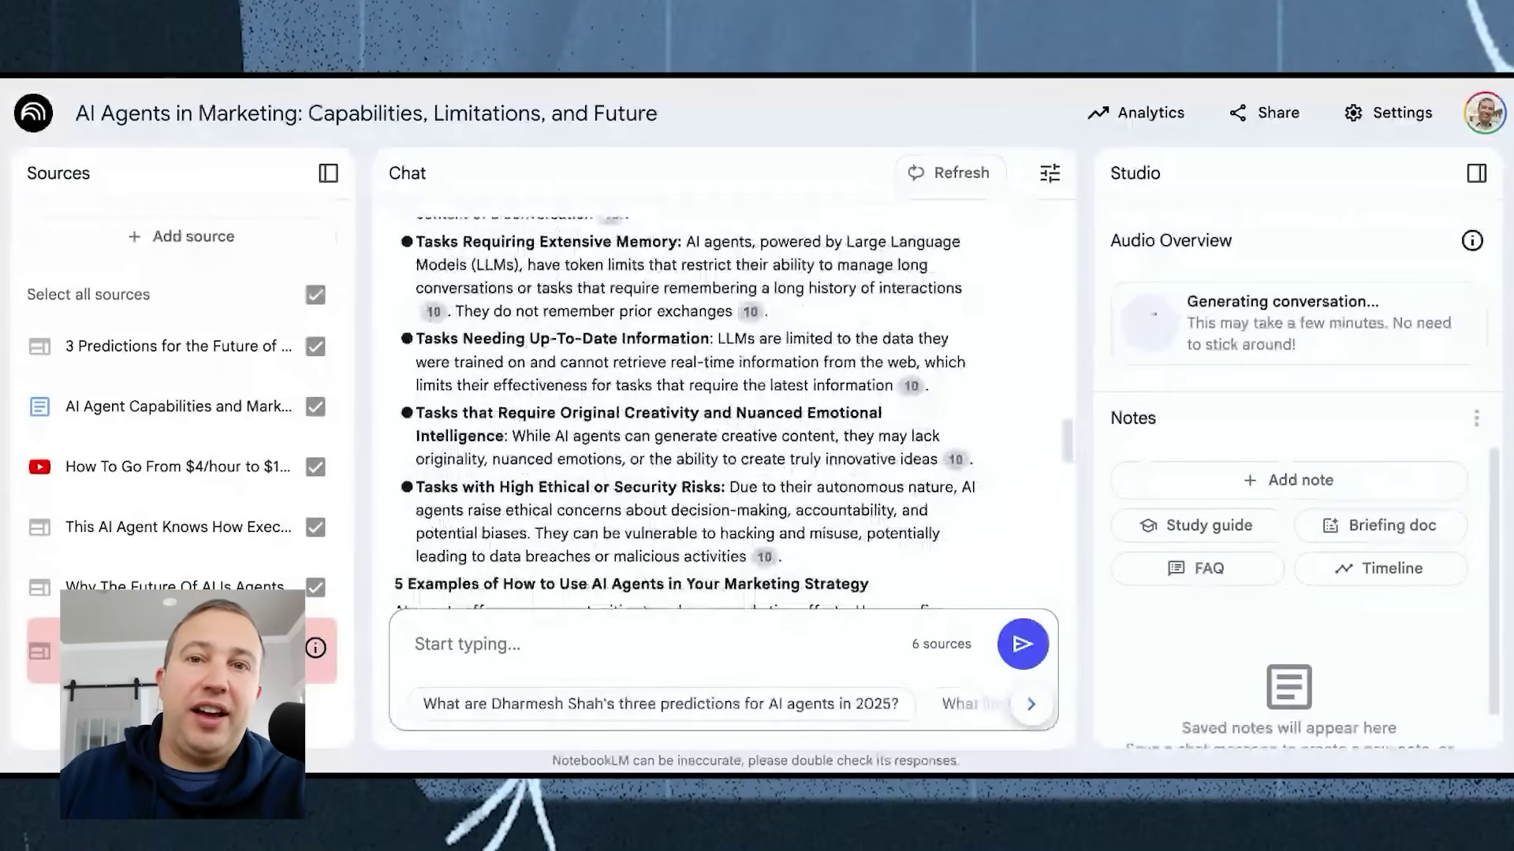
{"action": "scroll", "coordinate": [684, 414], "scroll_direction": "down", "scroll_amount": 1}
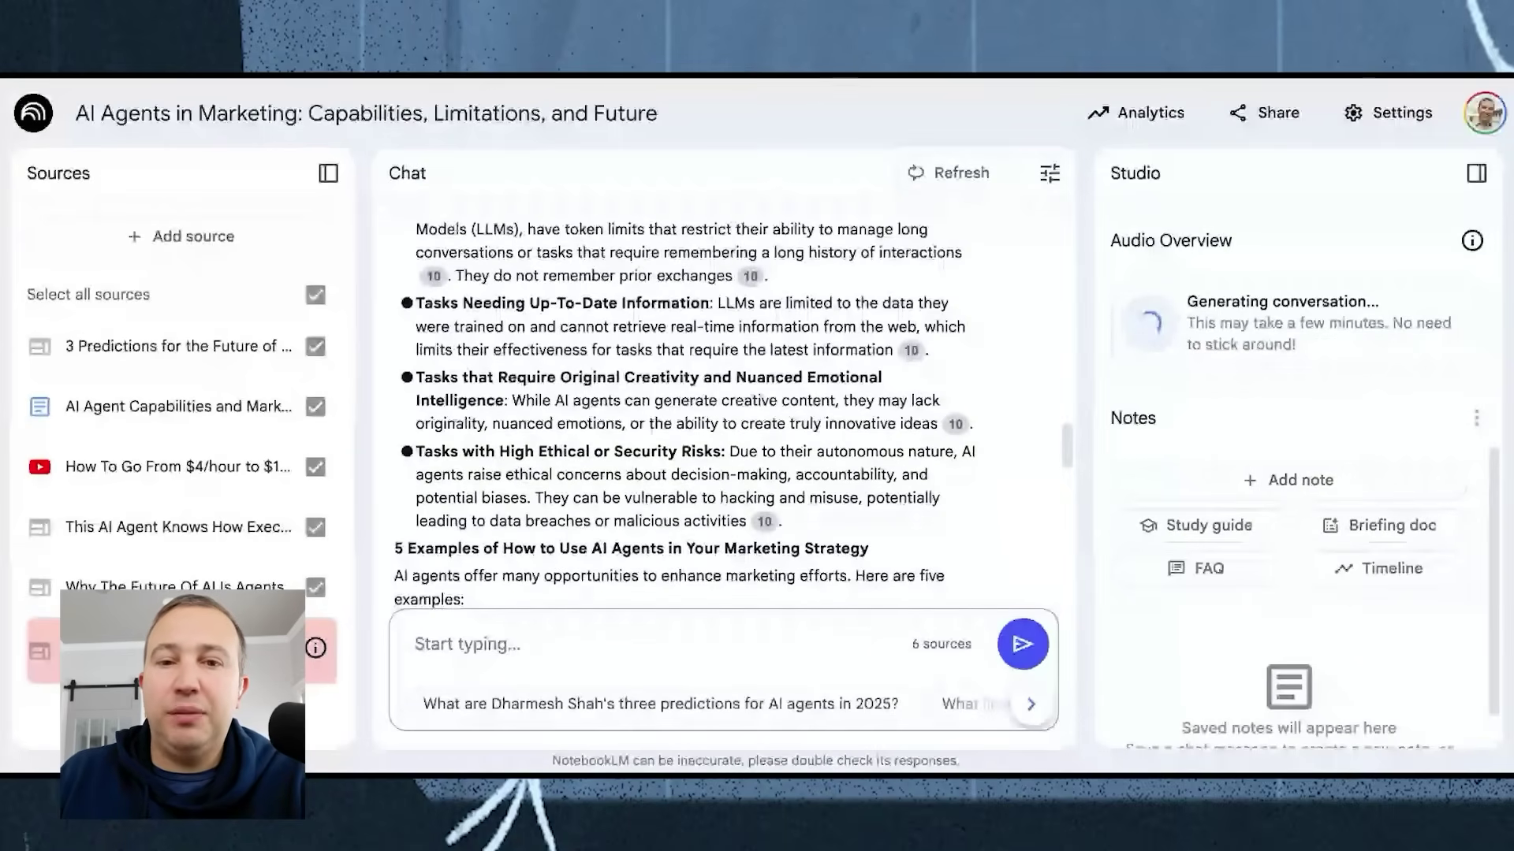
- Review the answer's 5 marketing strategy examples and executive summary, and skim the whole response once more
{"action": "scroll", "coordinate": [683, 403], "scroll_direction": "down", "scroll_amount": 4}
{"action": "scroll", "coordinate": [683, 410], "scroll_direction": "down", "scroll_amount": 1}
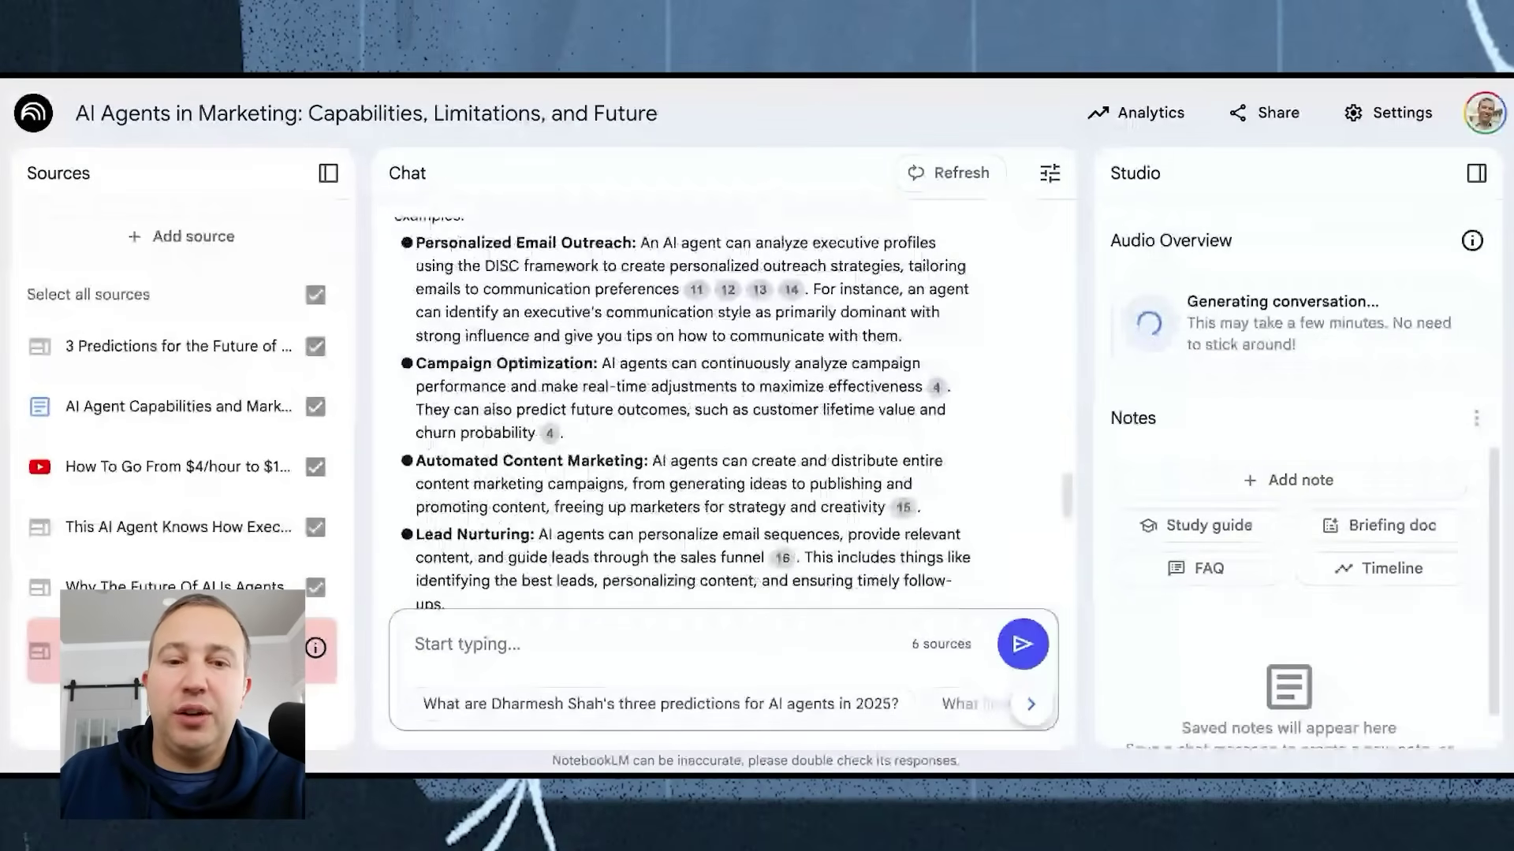
{"action": "scroll", "coordinate": [683, 409], "scroll_direction": "down", "scroll_amount": 5}
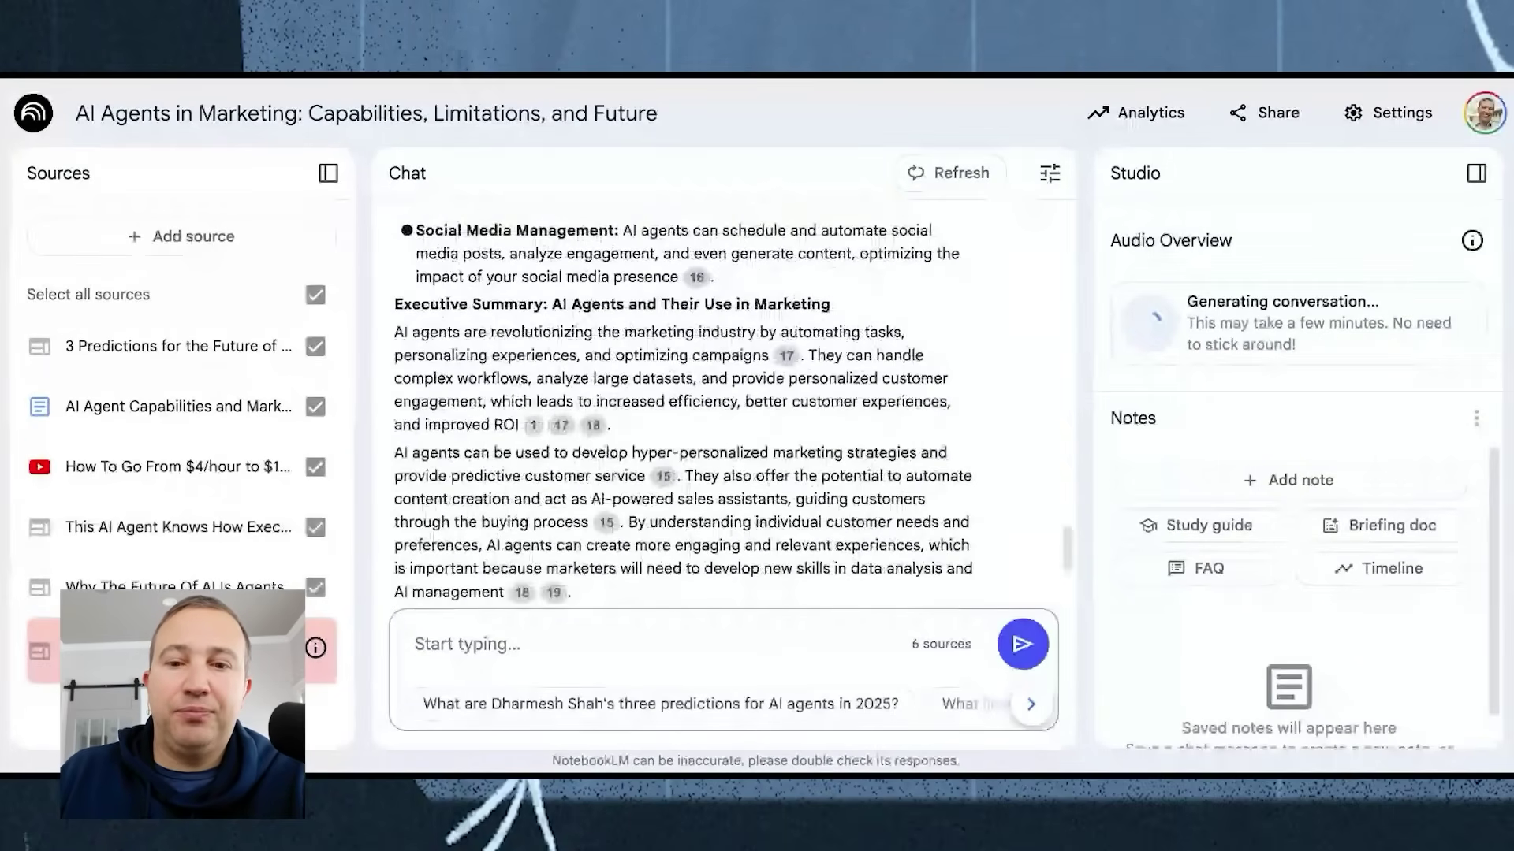
{"action": "scroll", "coordinate": [684, 410], "scroll_direction": "down", "scroll_amount": 3}
{"action": "scroll", "coordinate": [683, 410], "scroll_direction": "up", "scroll_amount": 15}
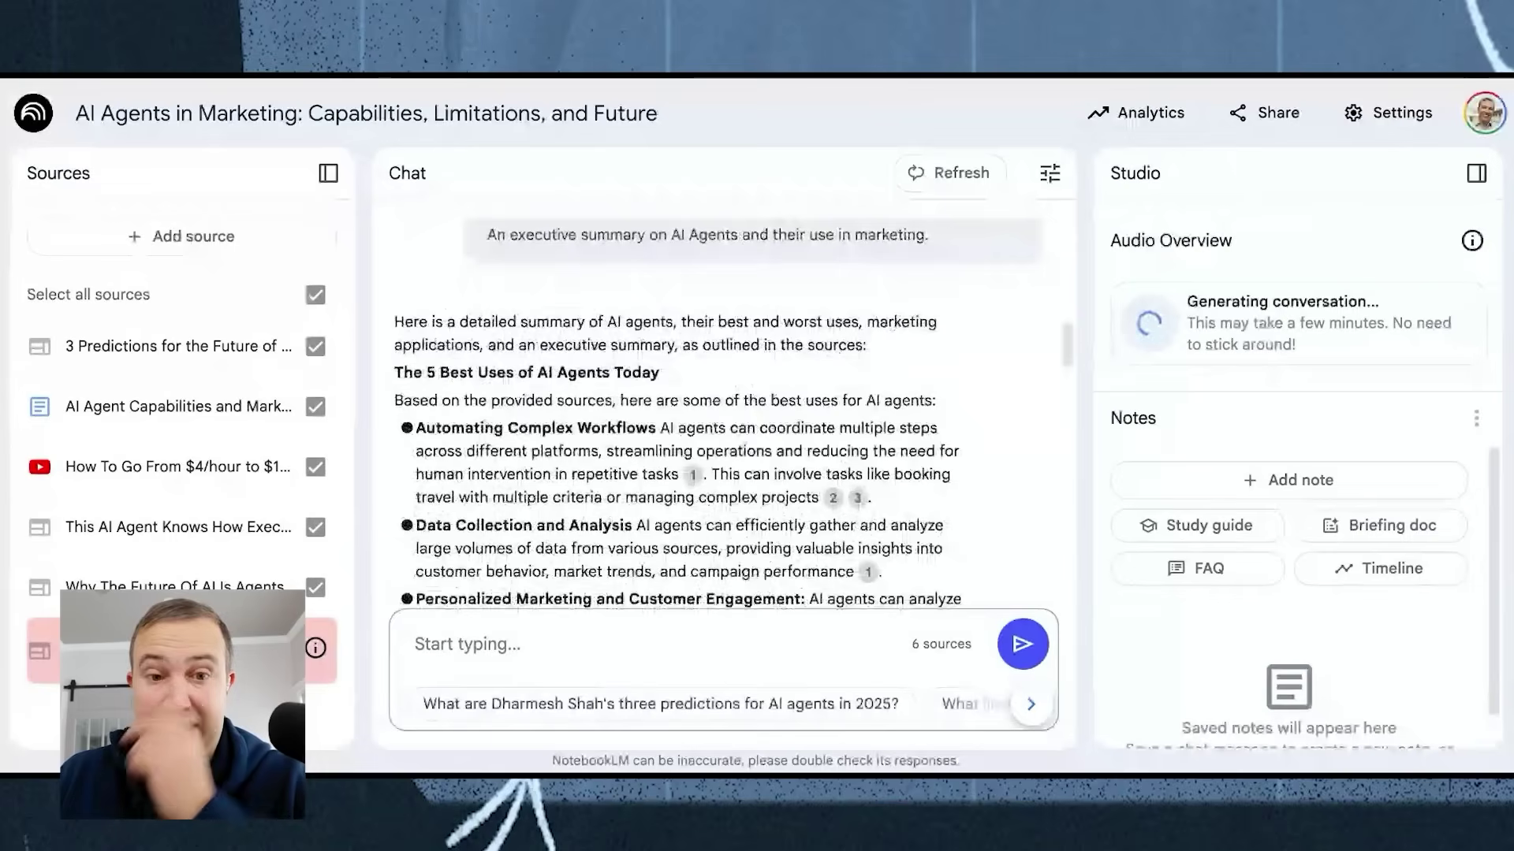
{"action": "scroll", "coordinate": [684, 410], "scroll_direction": "up", "scroll_amount": 6}
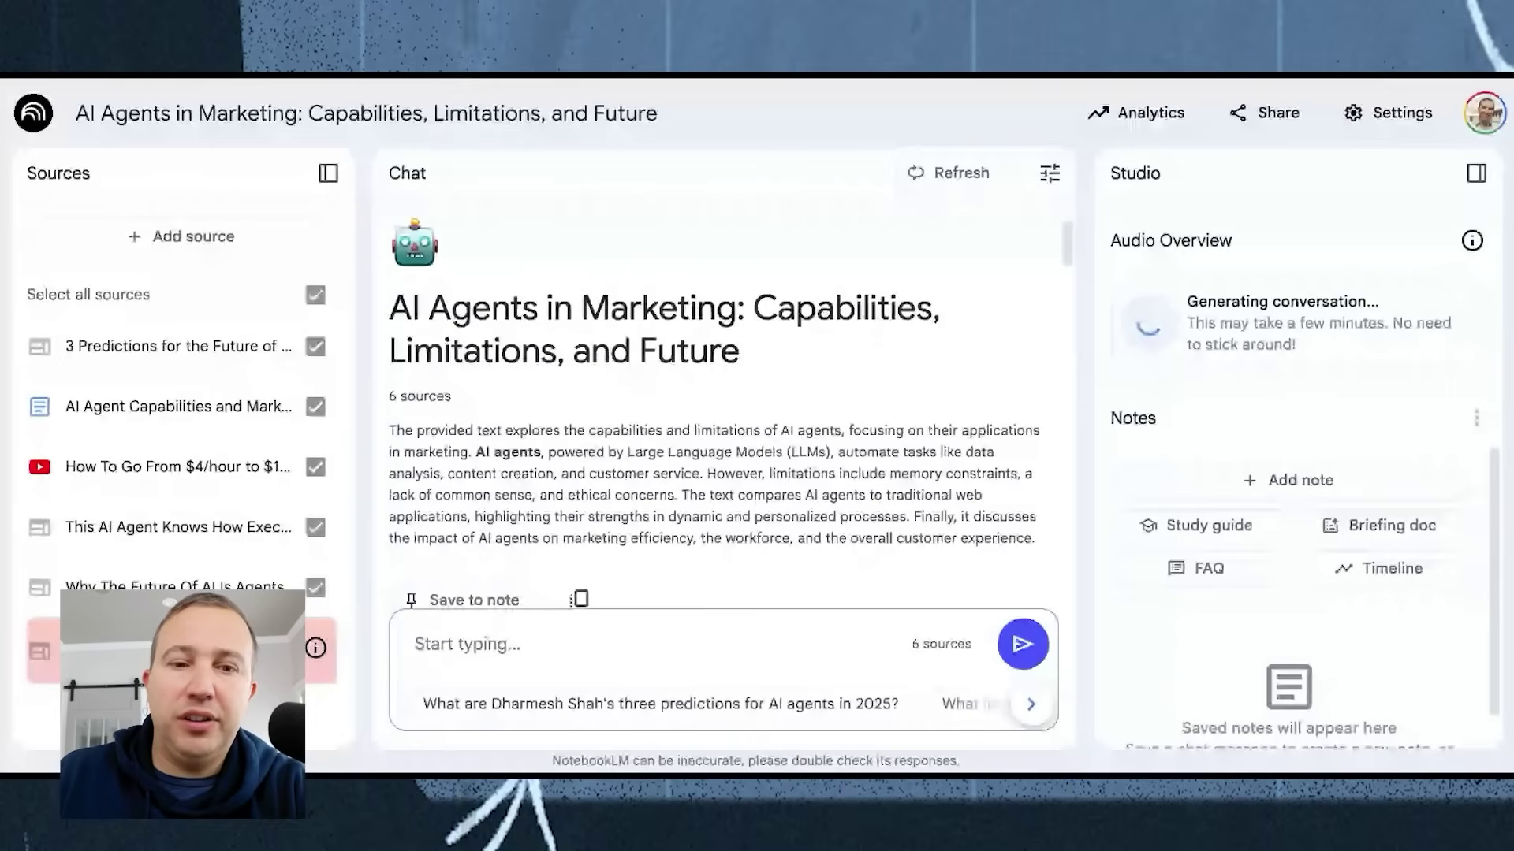
{"action": "scroll", "coordinate": [724, 410], "scroll_direction": "down", "scroll_amount": 10}
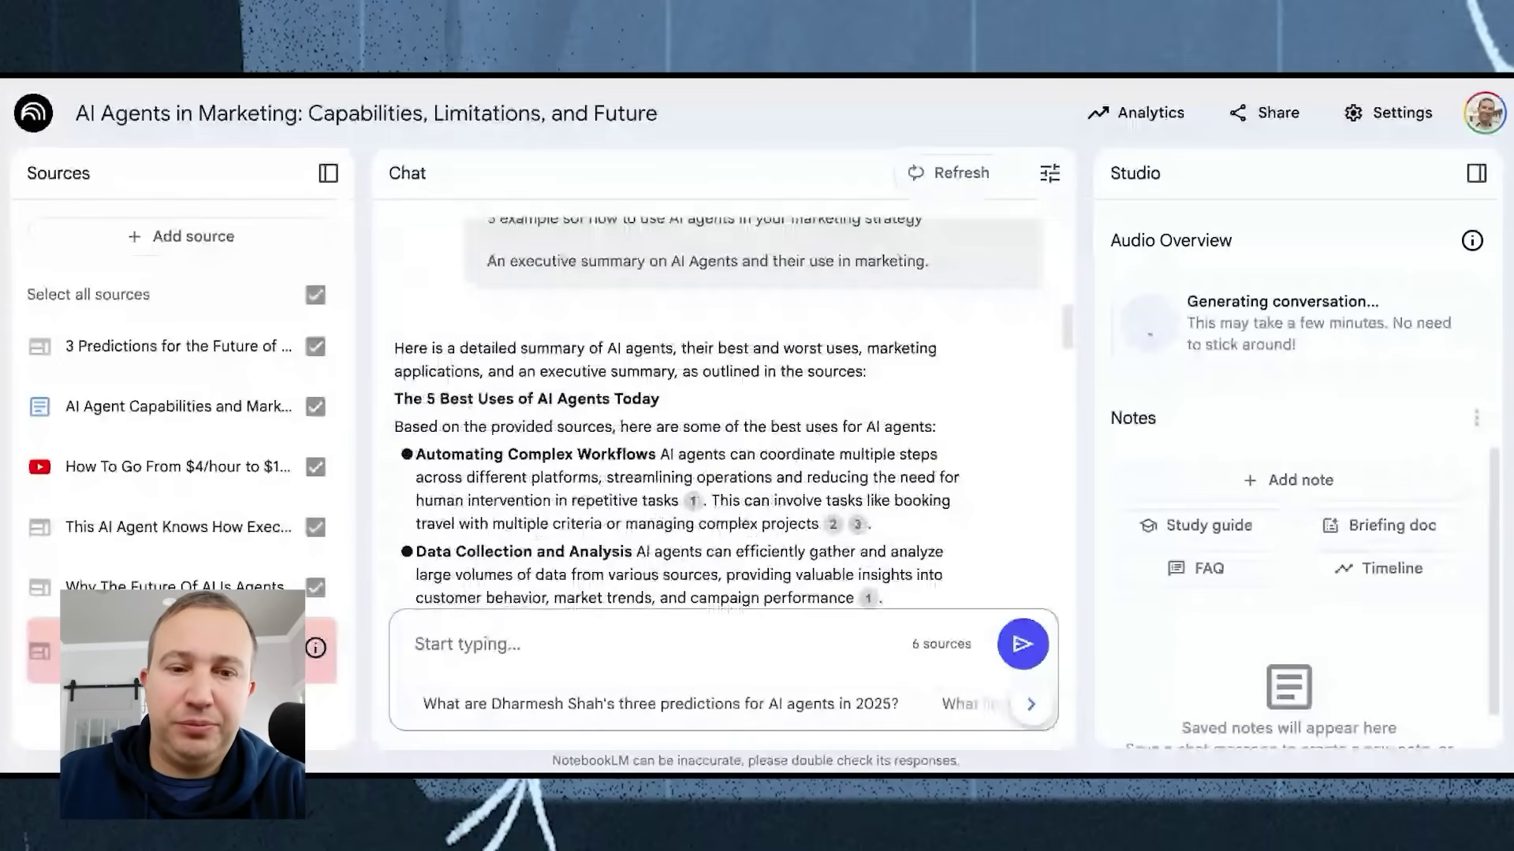
{"action": "scroll", "coordinate": [723, 410], "scroll_direction": "down", "scroll_amount": 10}
{"action": "scroll", "coordinate": [724, 410], "scroll_direction": "down", "scroll_amount": 10}
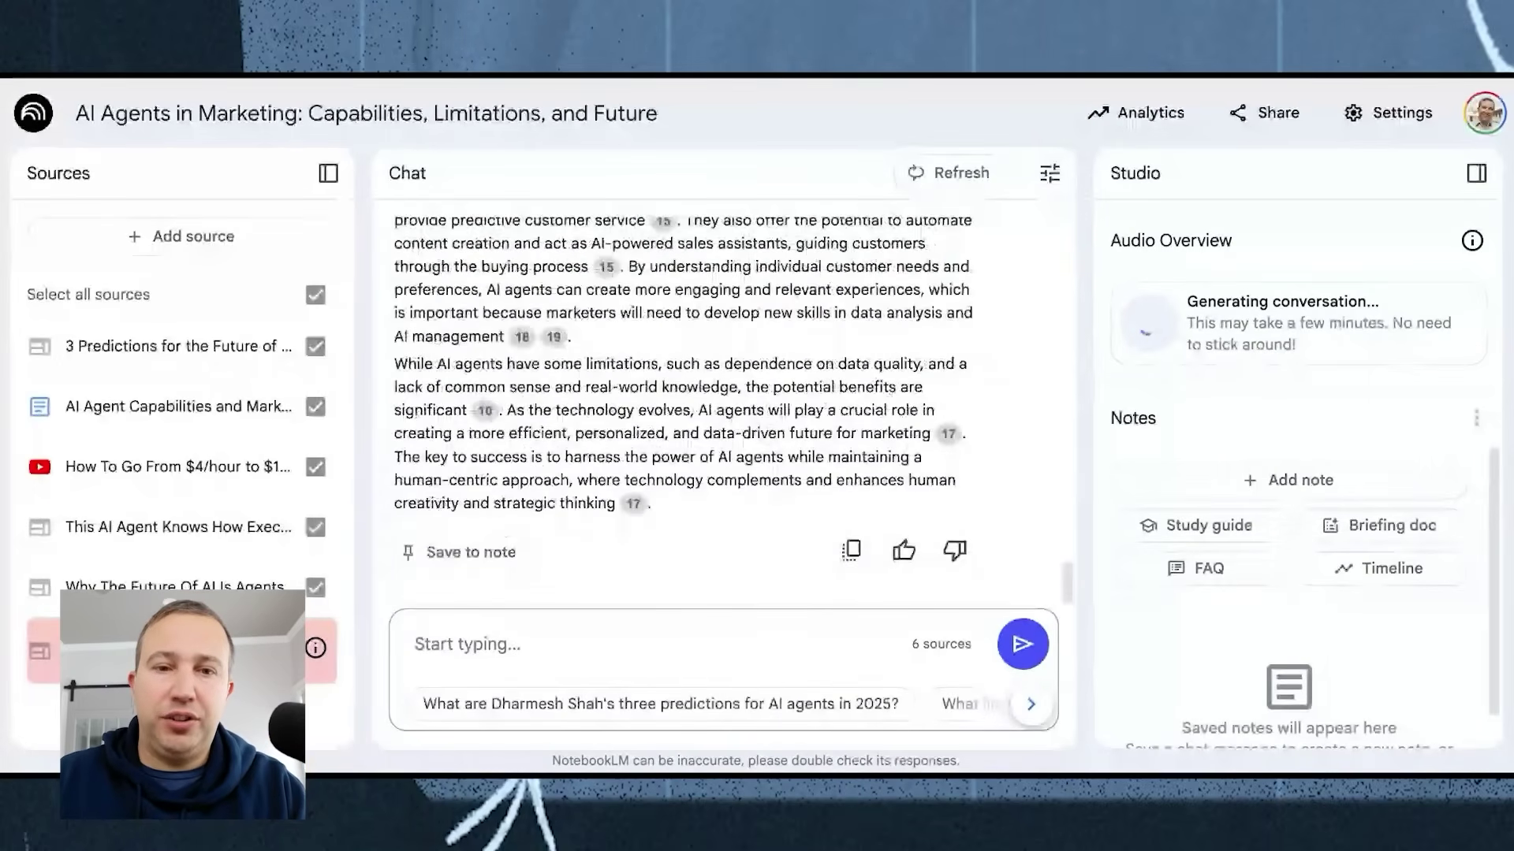
{"action": "scroll", "coordinate": [723, 410], "scroll_direction": "up", "scroll_amount": 5}
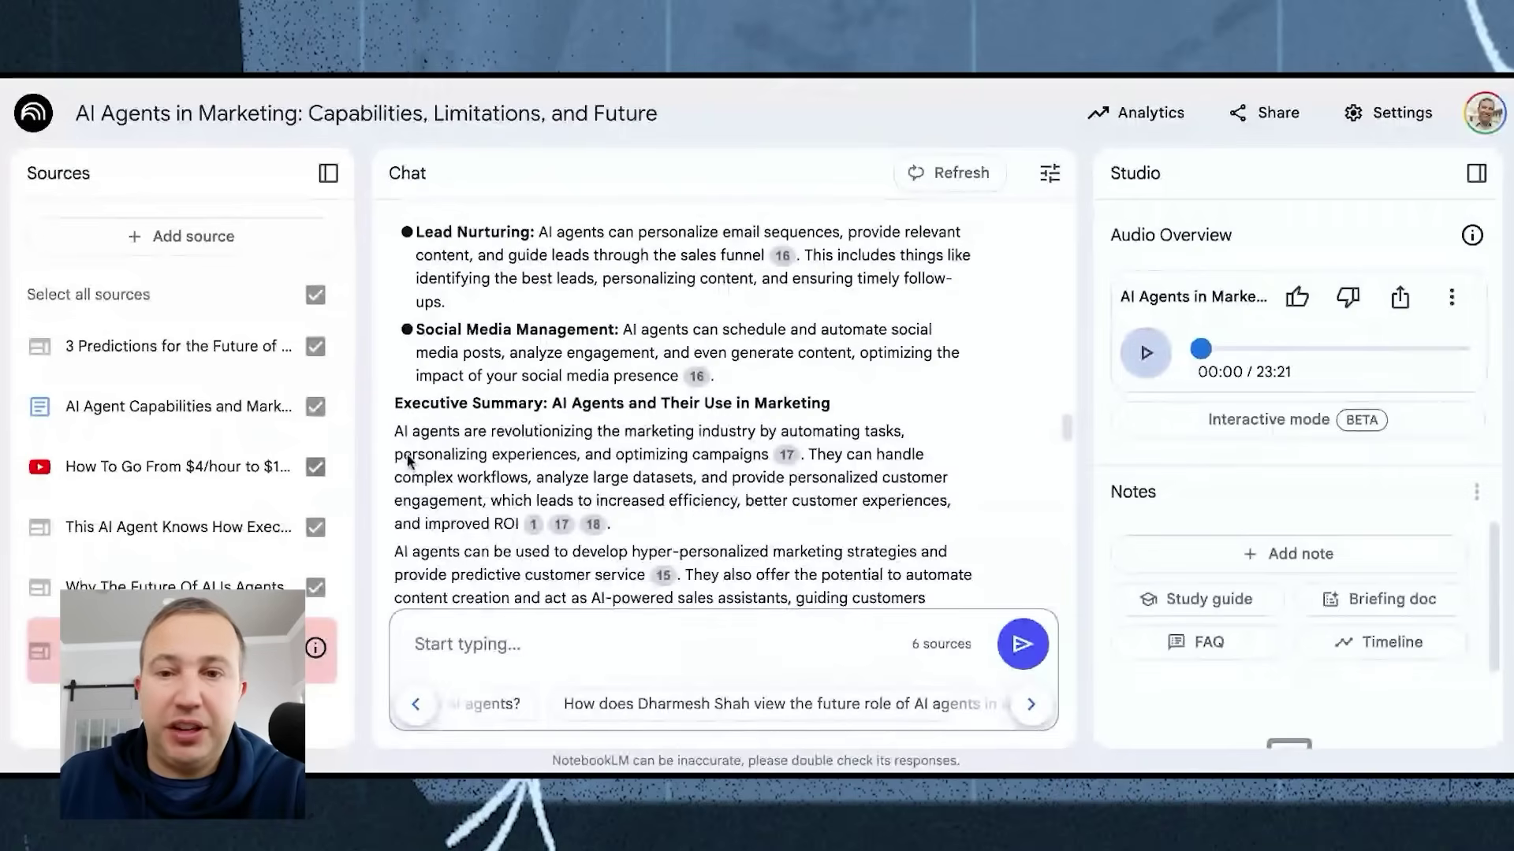
- Play the opening of the generated Audio Overview and pause it after about 21 seconds
{"action": "left_click", "coordinate": [1144, 356]}
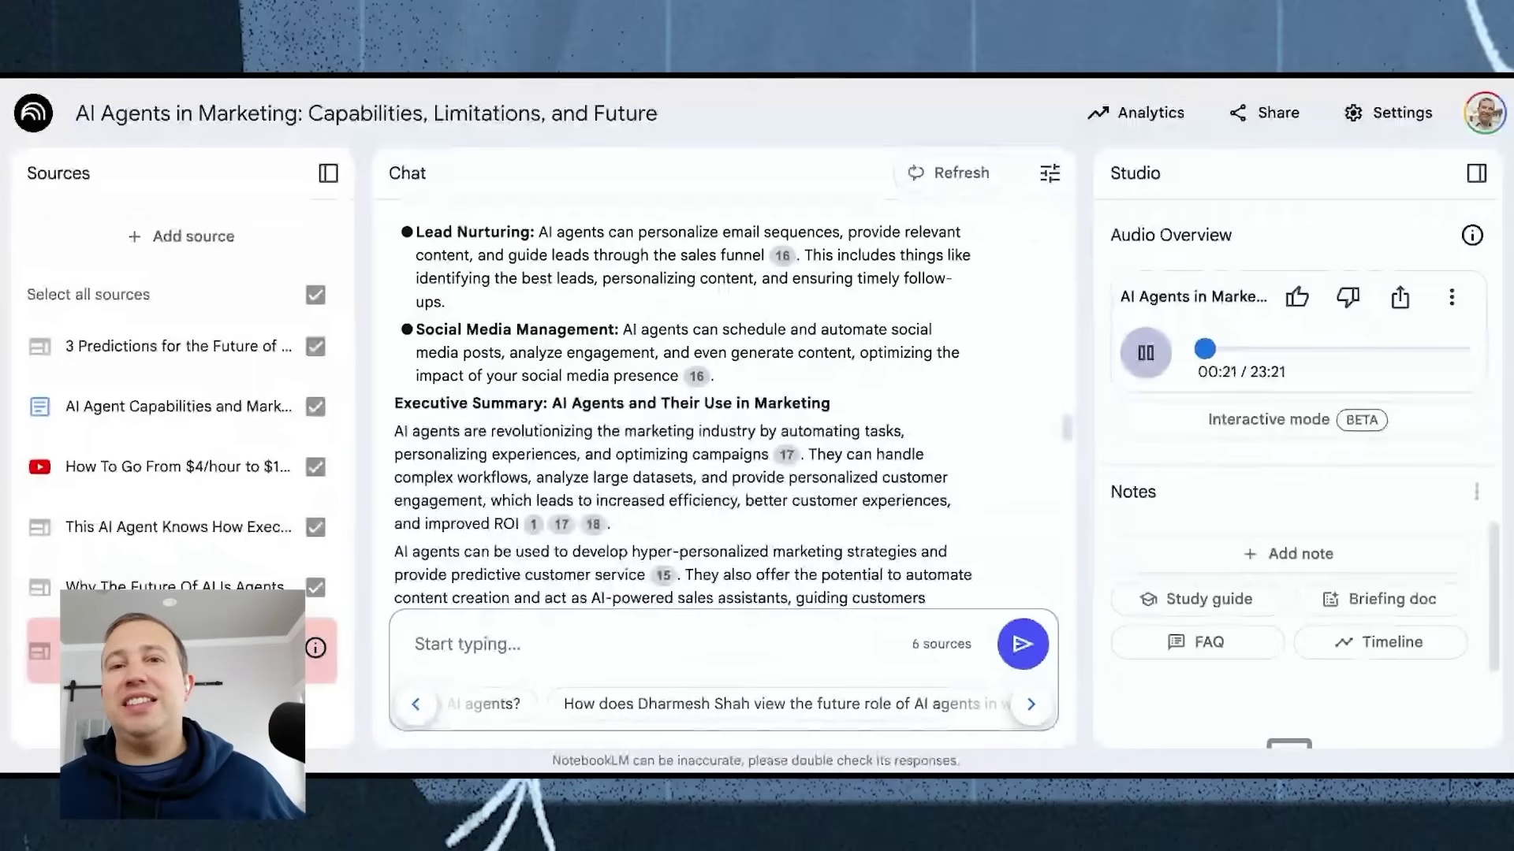
{"action": "key", "text": "space"}
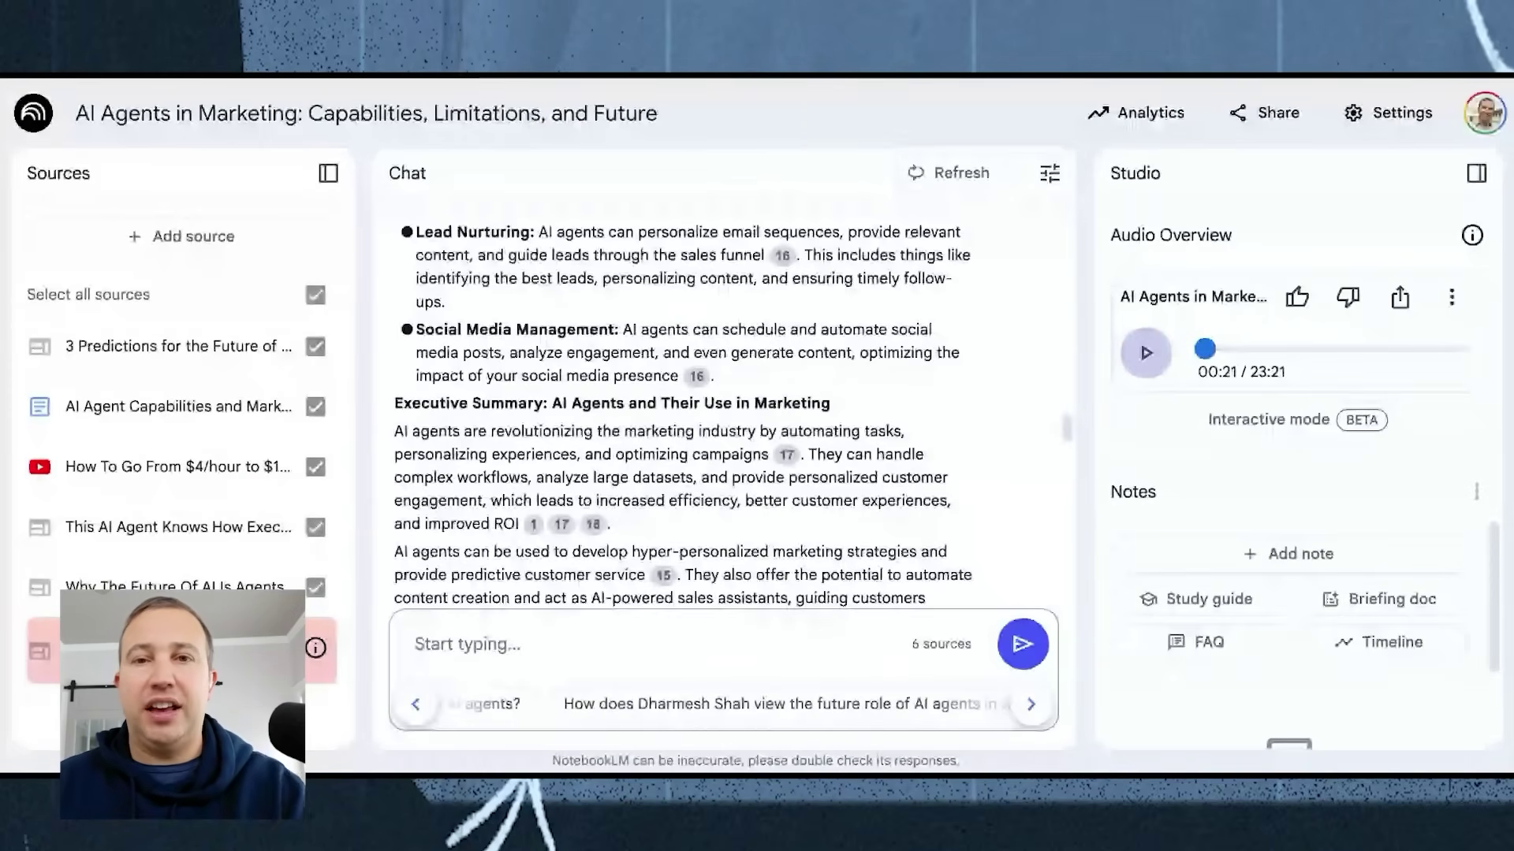
- Open the Audio Overview in Interactive mode and join the hosts' conversation
{"action": "left_click", "coordinate": [1310, 430]}
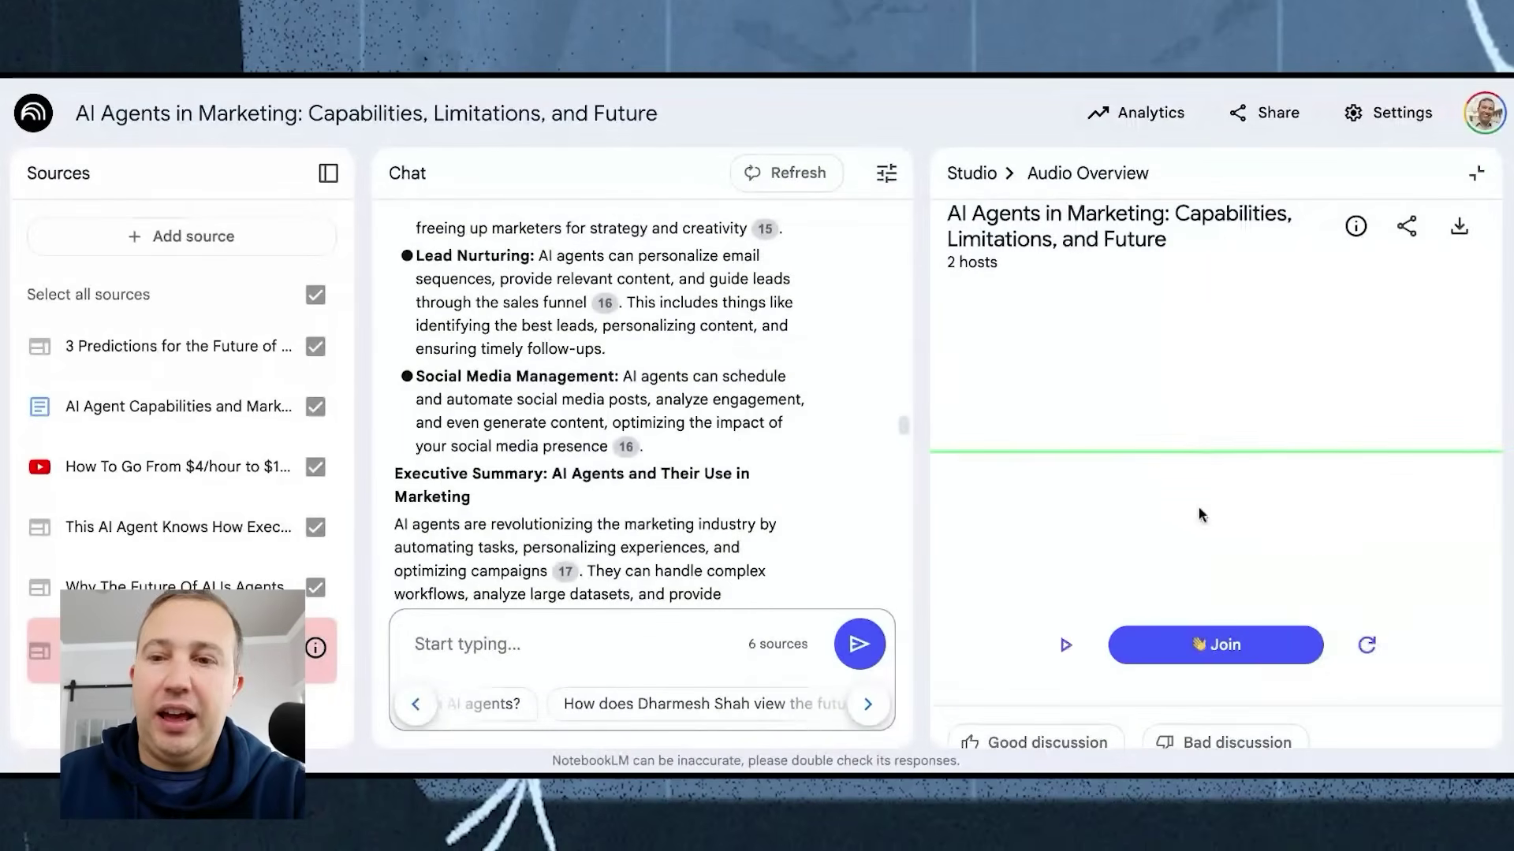
{"action": "left_click", "coordinate": [1225, 654]}
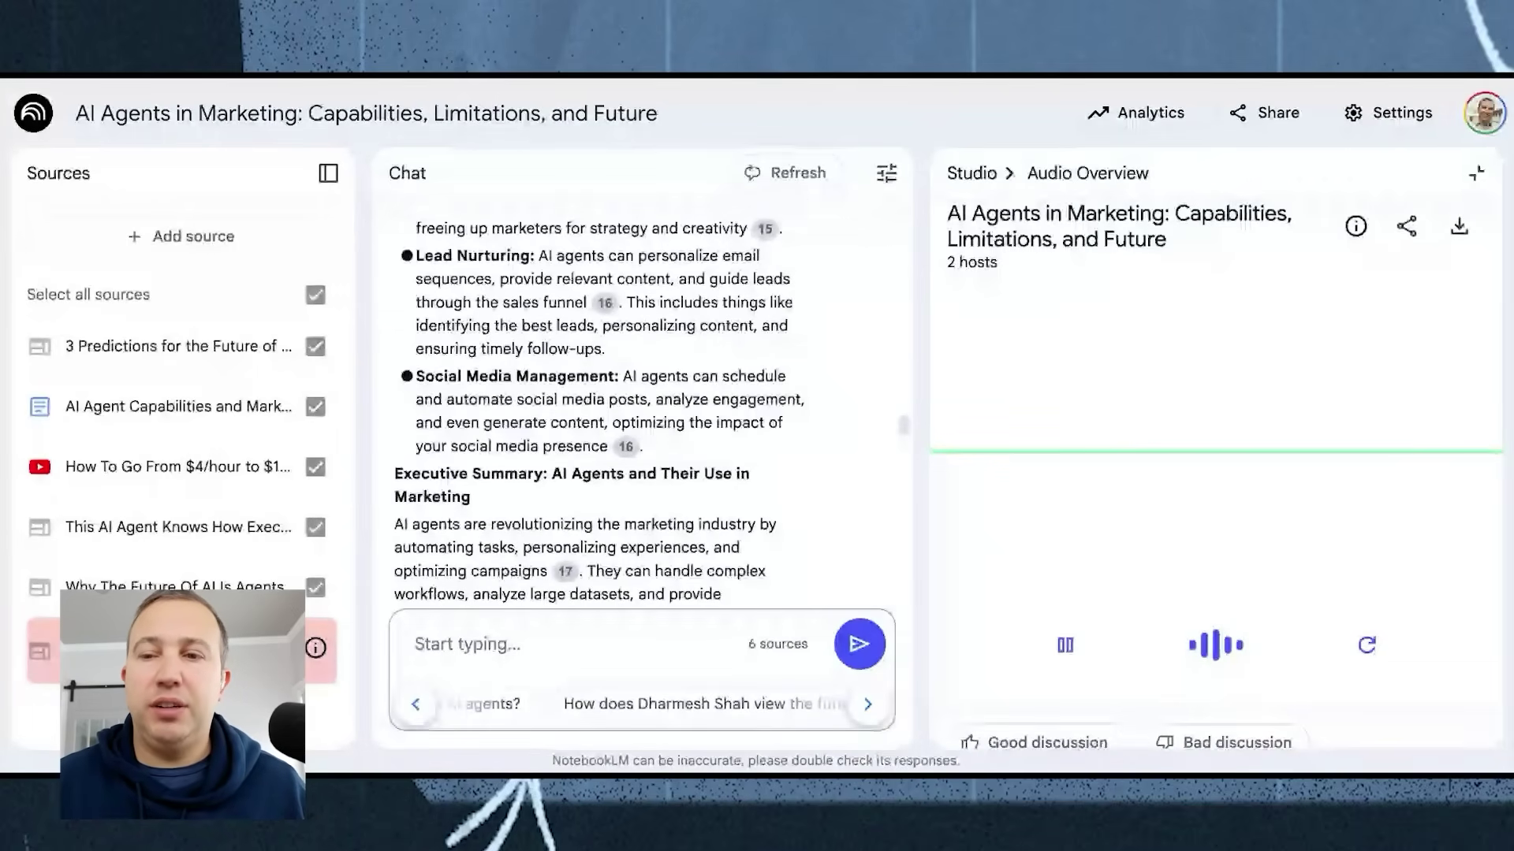
{"action": "mouse_move", "coordinate": [1227, 654]}
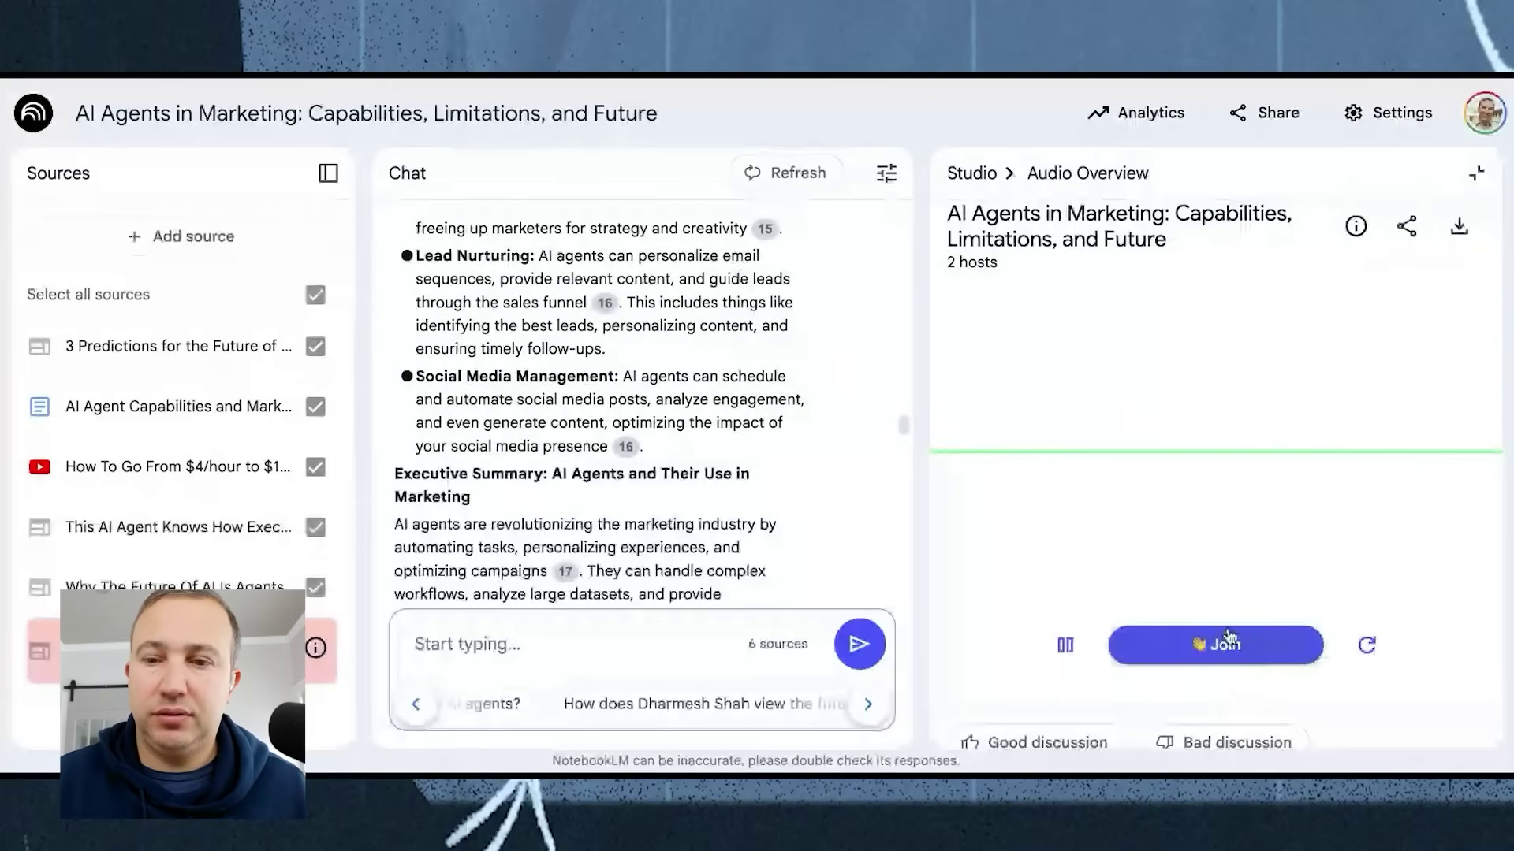